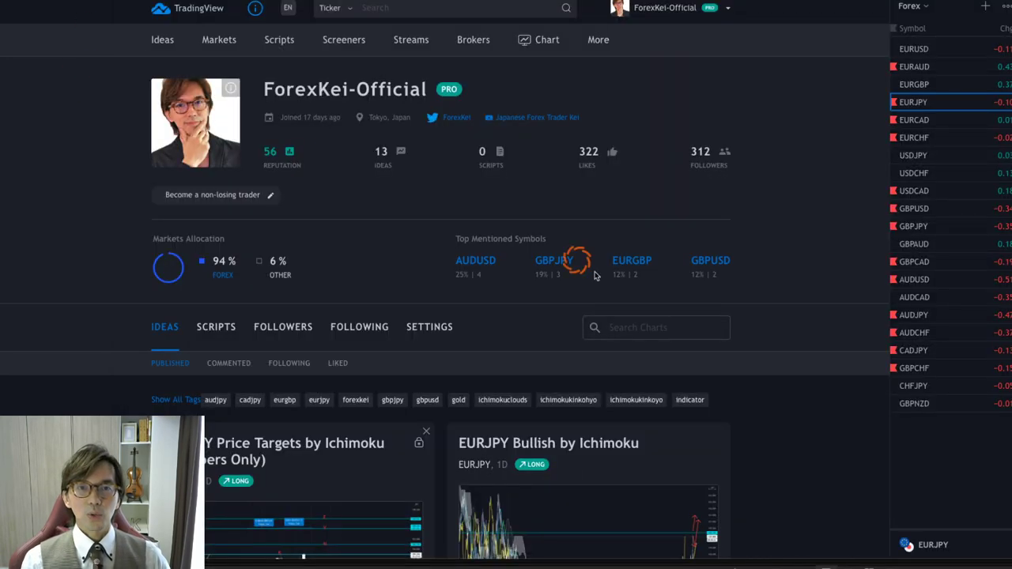
Step: Bring in the UTC clock window to check the current time and put it away again
left_click_drag(949, 287, 913, 10)
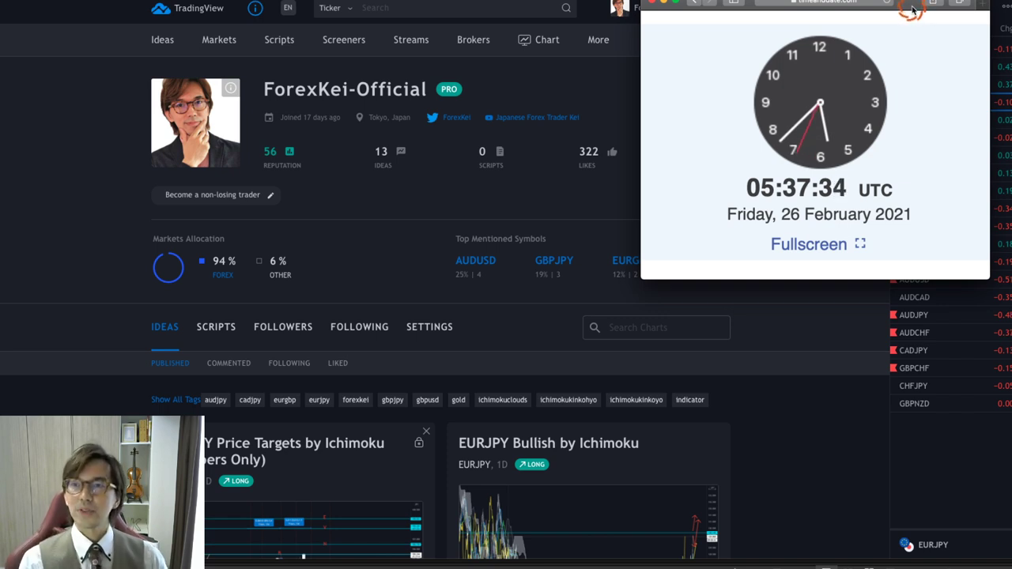
double_click(904, 2)
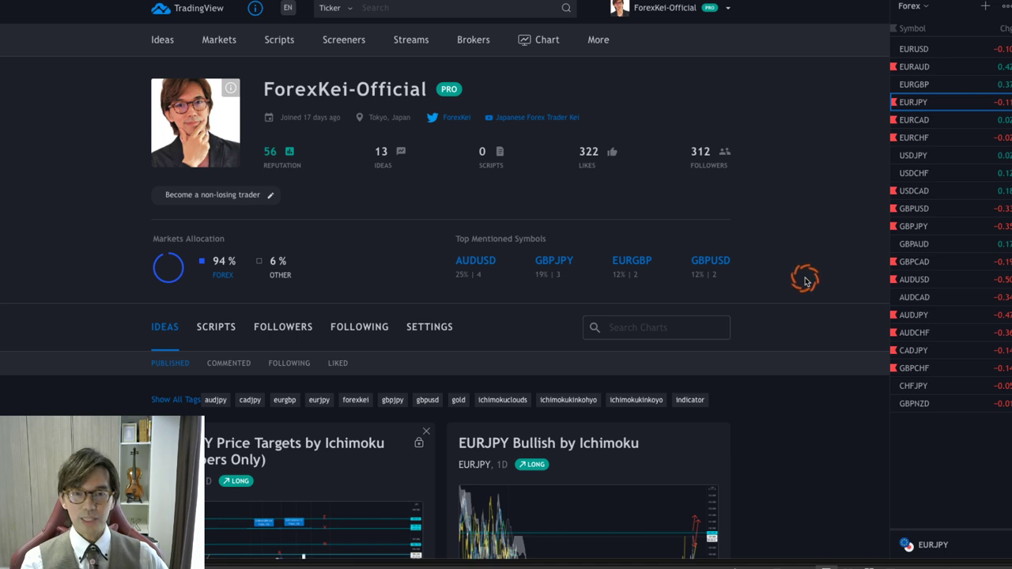
Step: Open the published idea "EURJPY Bullish by Ichimoku" from the profile's ideas
scroll(805, 281, "down", 1)
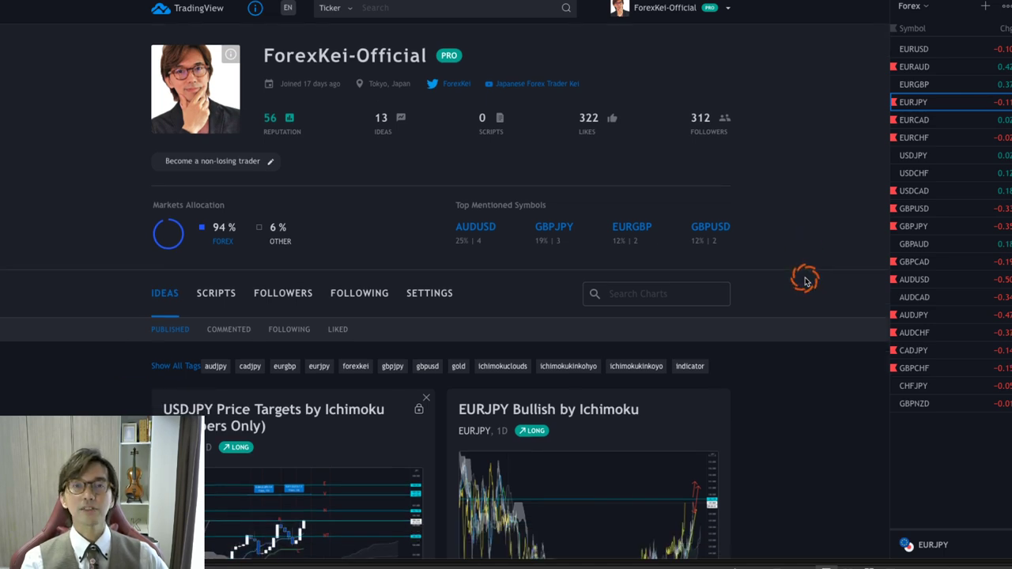
scroll(805, 281, "down", 2)
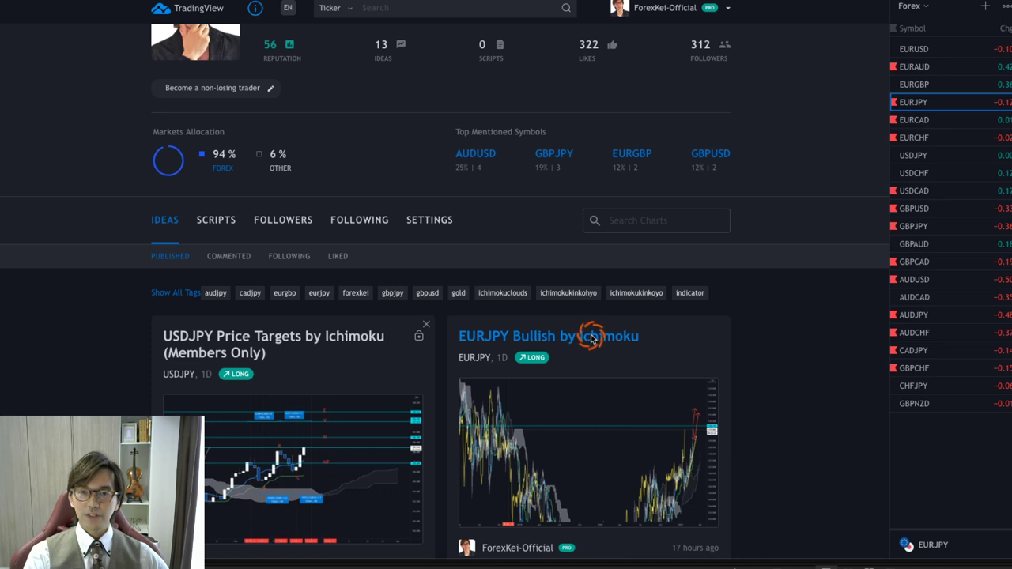
scroll(779, 300, "up", 3)
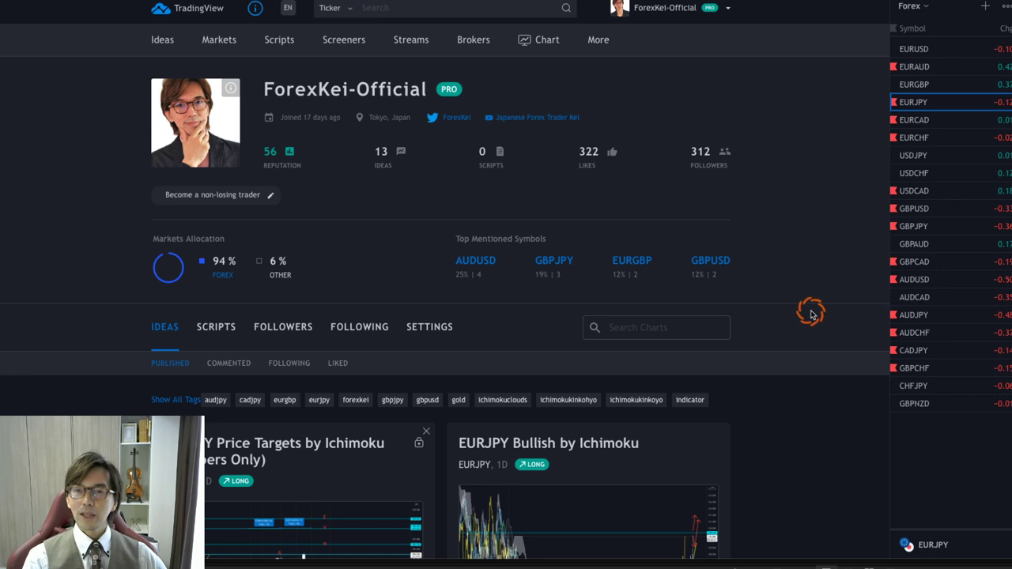
scroll(811, 314, "down", 1)
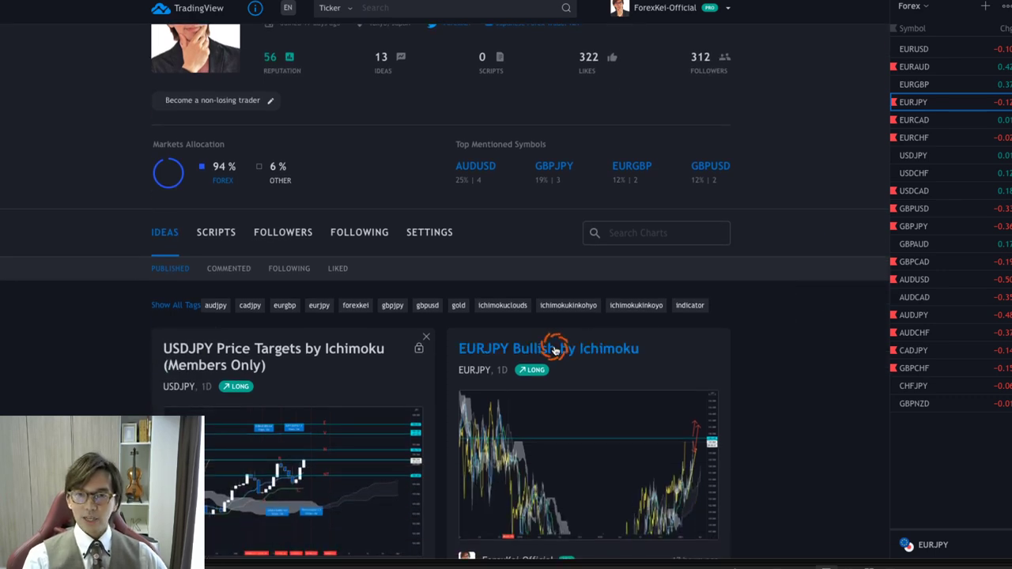
left_click(595, 357)
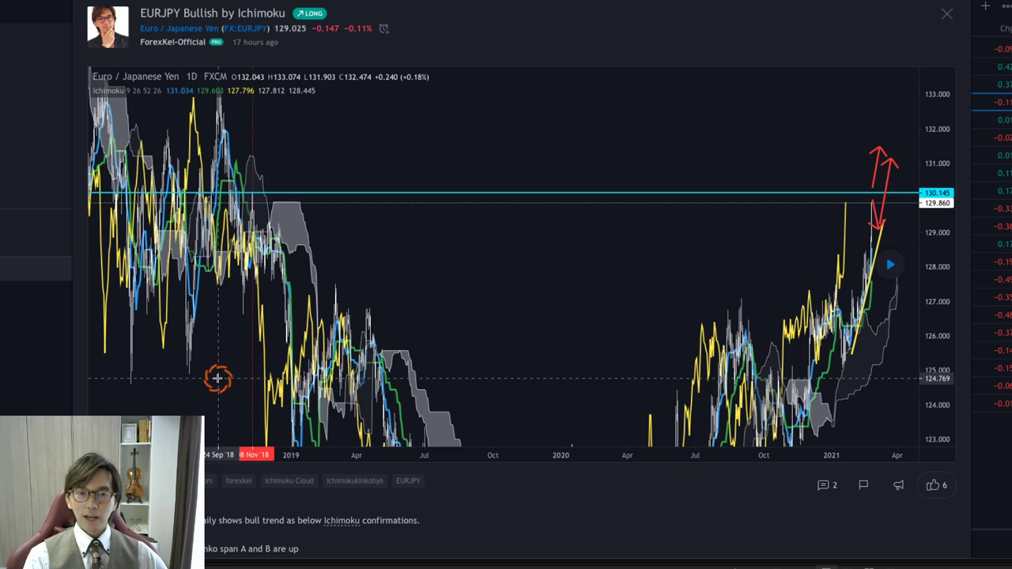
Step: Highlight the Ichimoku confirmations in the idea's description, from the Kumo Senko span line to the Chiko span line
scroll(55, 373, "down", 5)
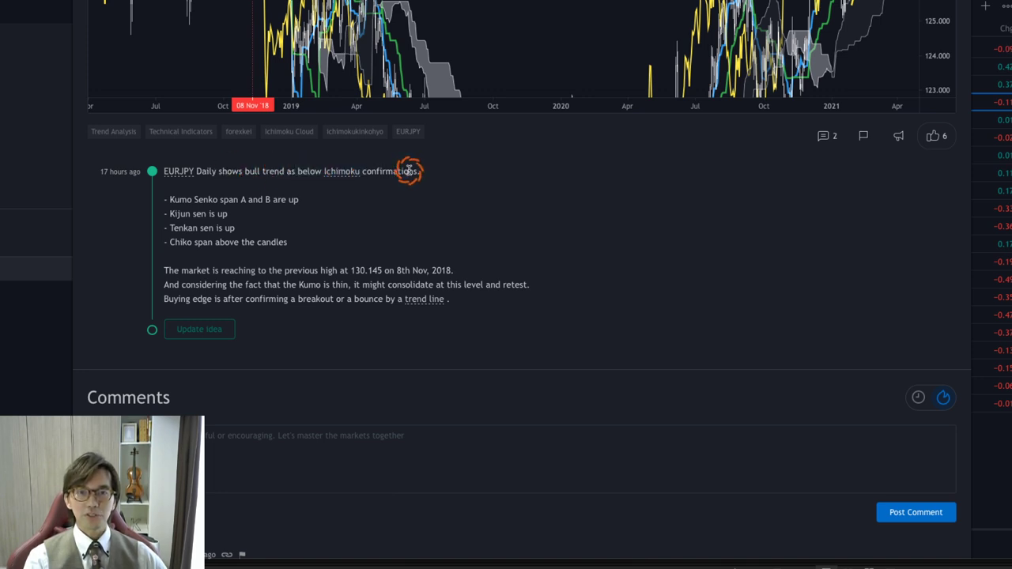
left_click_drag(169, 200, 291, 199)
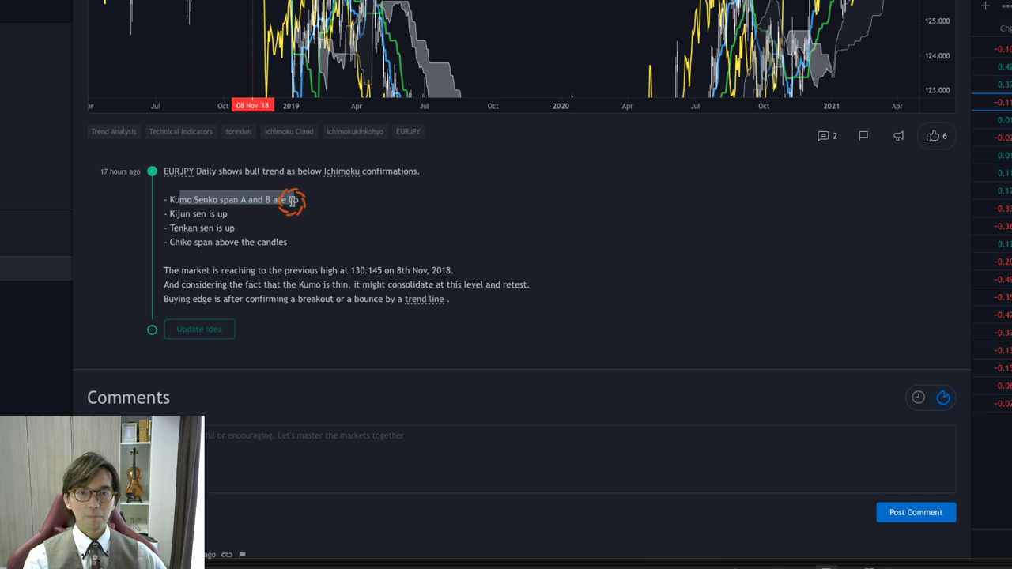
left_click(193, 207)
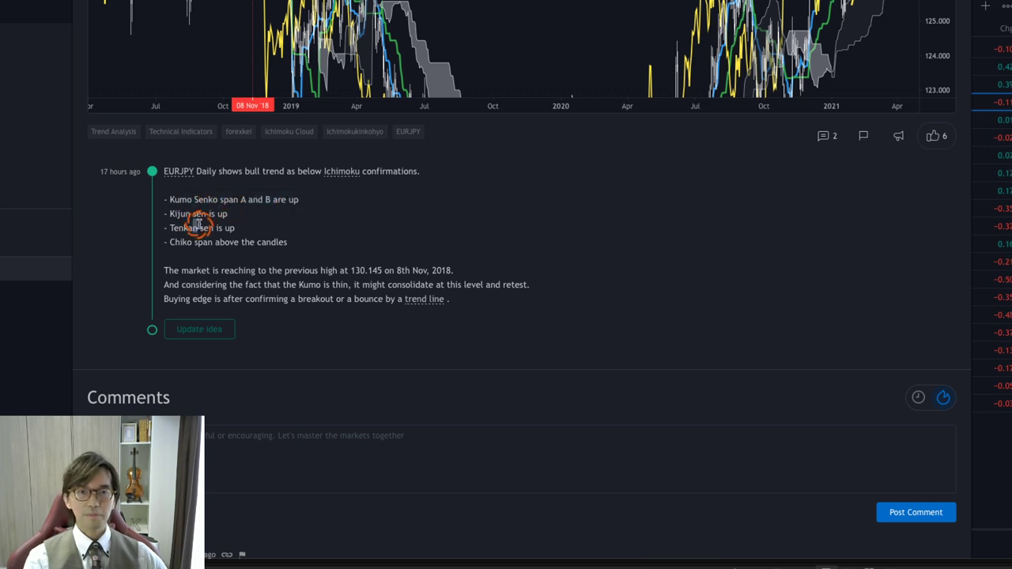
left_click_drag(182, 242, 272, 242)
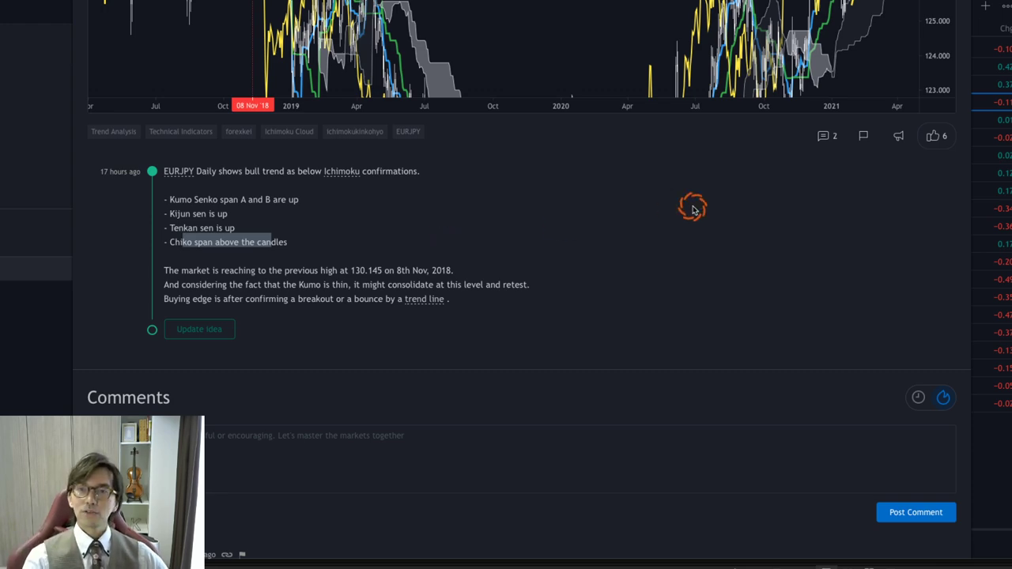
Step: Enlarge the recent candles on the idea's chart and mark the Kumo's two leading spans with rising arrows labelled A and B
scroll(828, 207, "up", 3)
scroll(829, 207, "up", 2)
left_click_drag(703, 475, 237, 445)
left_click_drag(727, 474, 522, 475)
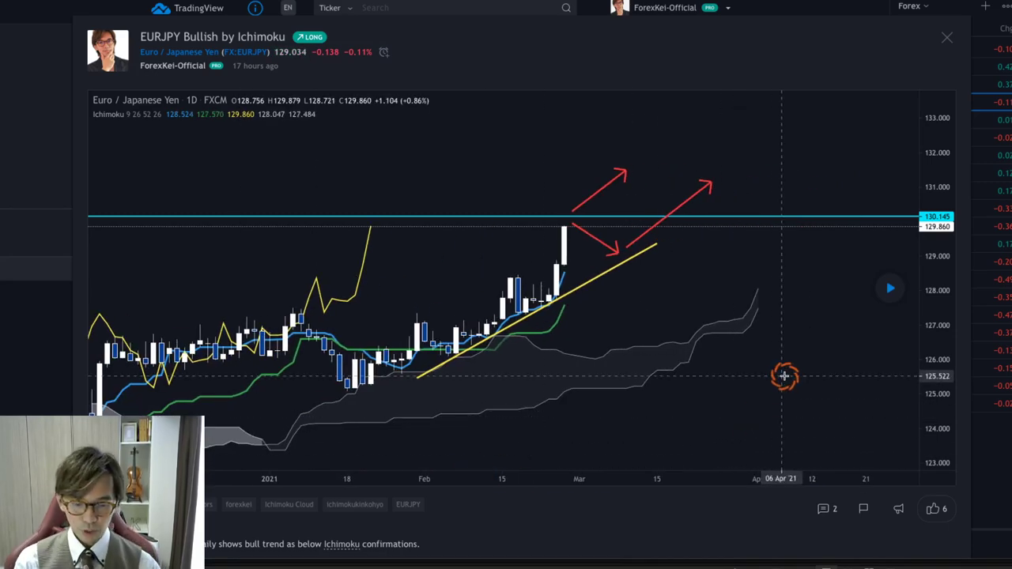
mouse_move(735, 355)
left_mouse_down()
mouse_move(787, 306)
mouse_move(796, 316)
left_mouse_up()
left_click_drag(766, 360, 761, 391)
mouse_move(685, 310)
left_mouse_down()
mouse_move(714, 291)
mouse_move(718, 271)
mouse_move(732, 286)
left_mouse_up()
mouse_move(660, 310)
left_mouse_down()
mouse_move(677, 281)
mouse_move(687, 307)
mouse_move(685, 291)
left_mouse_up()
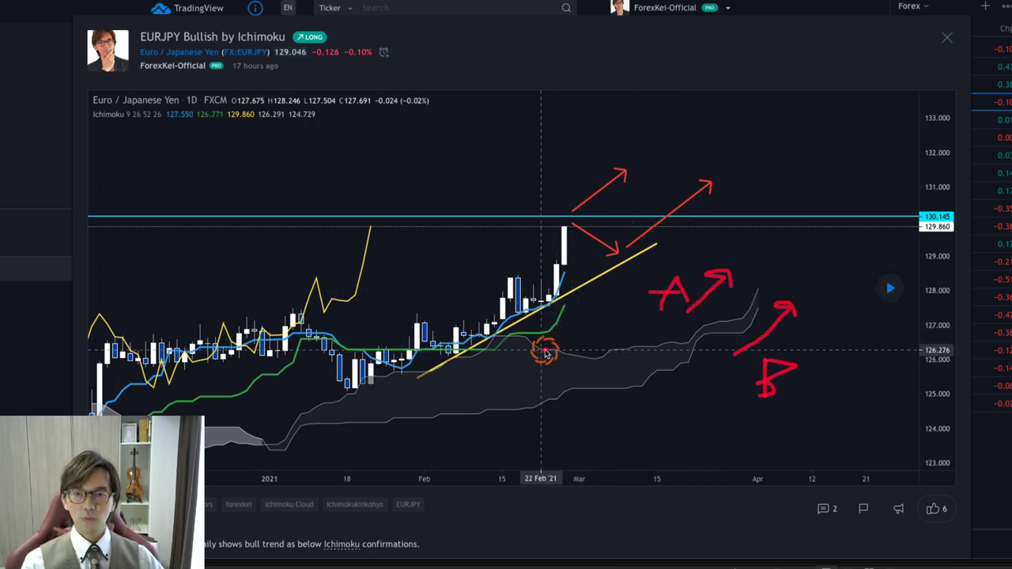
Step: Label the Kijun and Tenkan lines K and T, circle the end of the Chiko span, and clear the drawn marks
left_click_drag(556, 337, 640, 435)
mouse_move(655, 402)
left_mouse_down()
mouse_move(646, 409)
mouse_move(661, 428)
left_mouse_up()
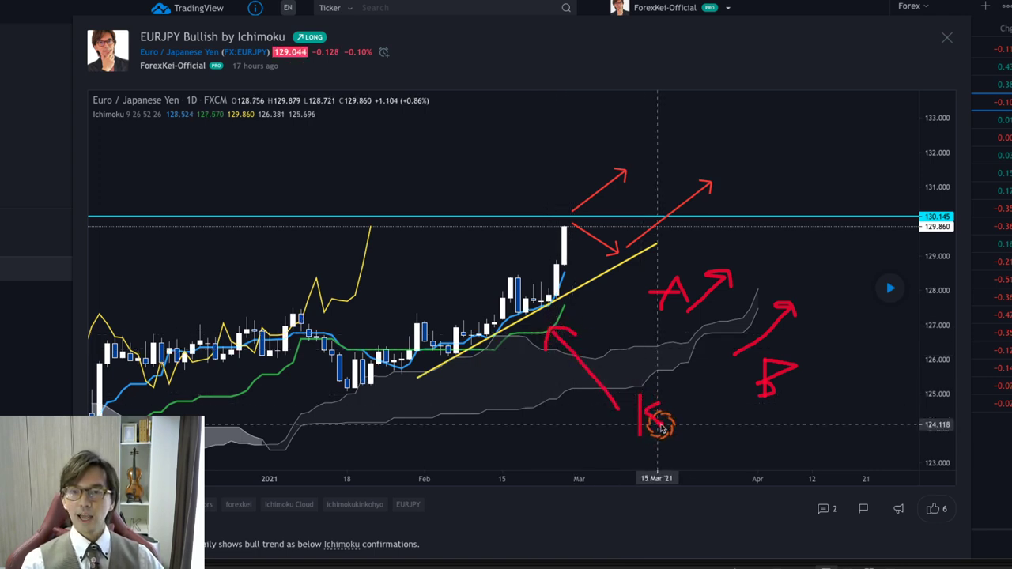
mouse_move(565, 283)
left_mouse_down()
mouse_move(611, 302)
mouse_move(645, 287)
mouse_move(631, 314)
left_mouse_up()
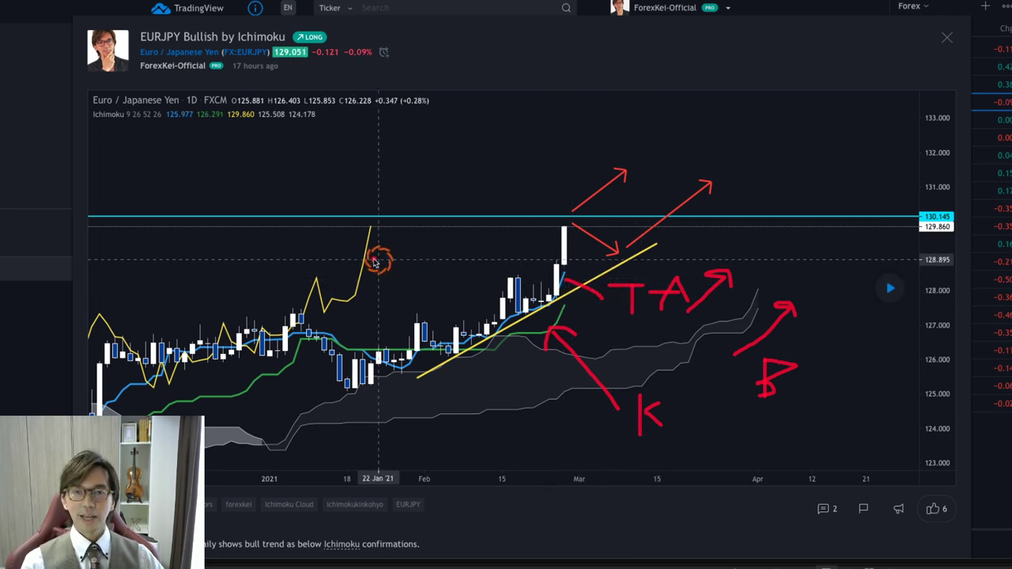
mouse_move(366, 255)
left_mouse_down()
mouse_move(360, 196)
mouse_move(383, 258)
left_mouse_up()
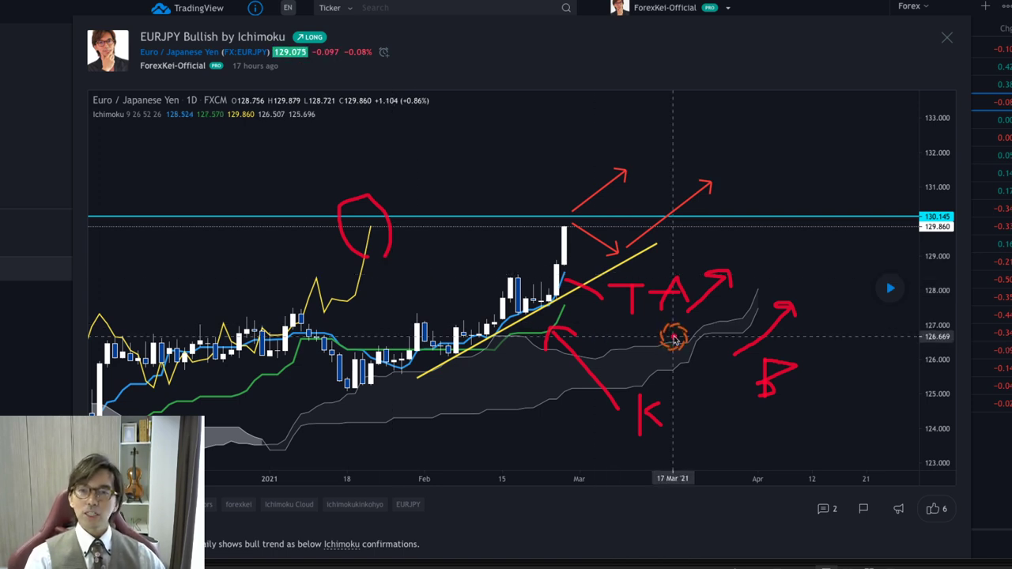
key("Escape")
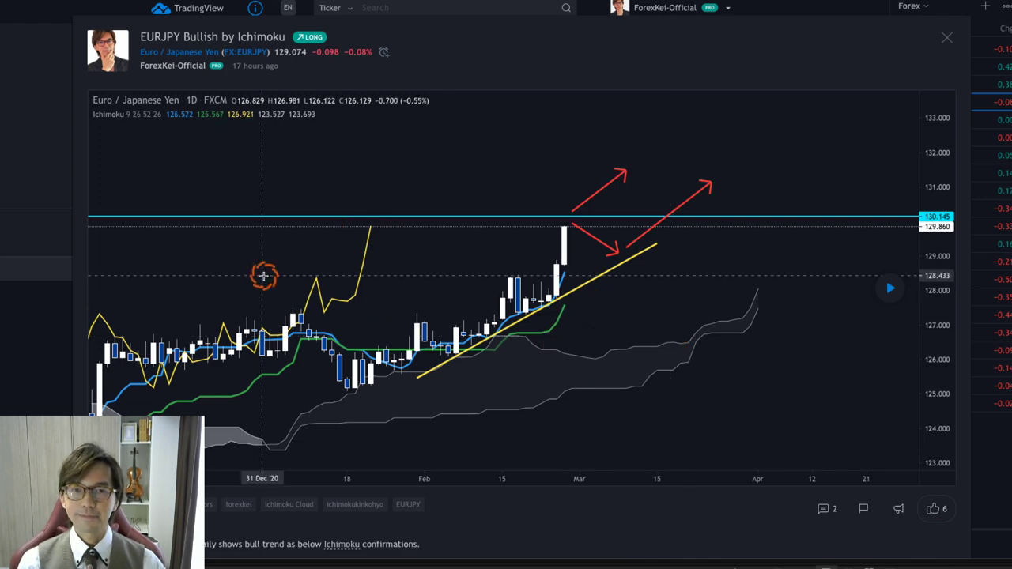
Step: Highlight the description's sentence about the previous high at 130.145 on 8th Nov, 2018
scroll(79, 357, "down", 4)
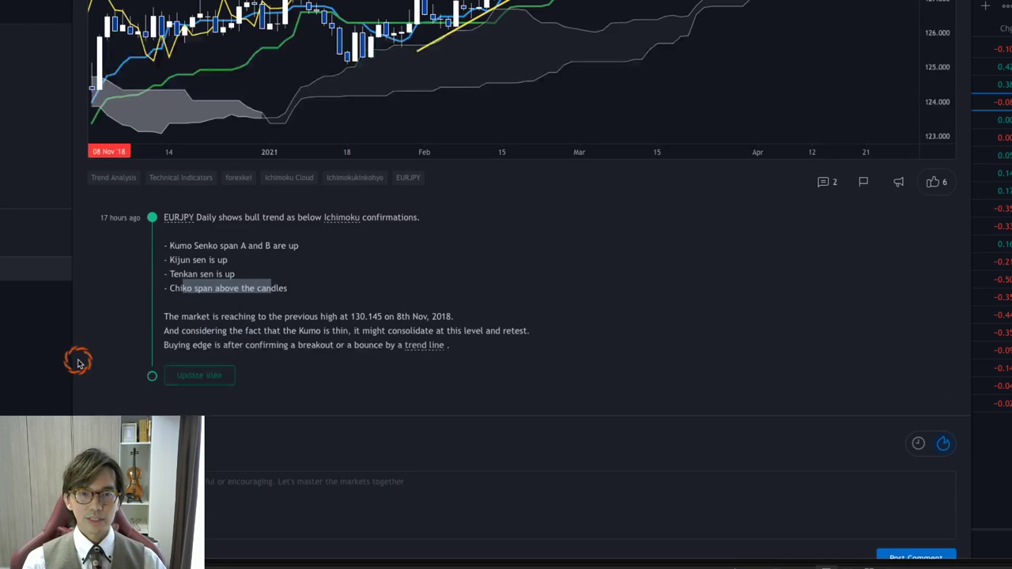
left_click(279, 274)
scroll(345, 313, "down", 1)
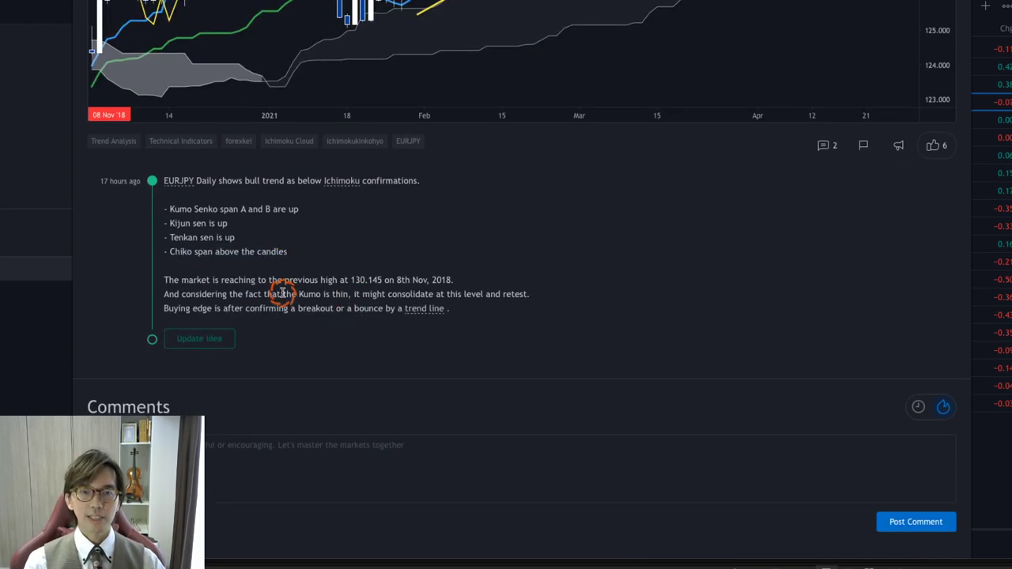
left_click_drag(182, 281, 404, 281)
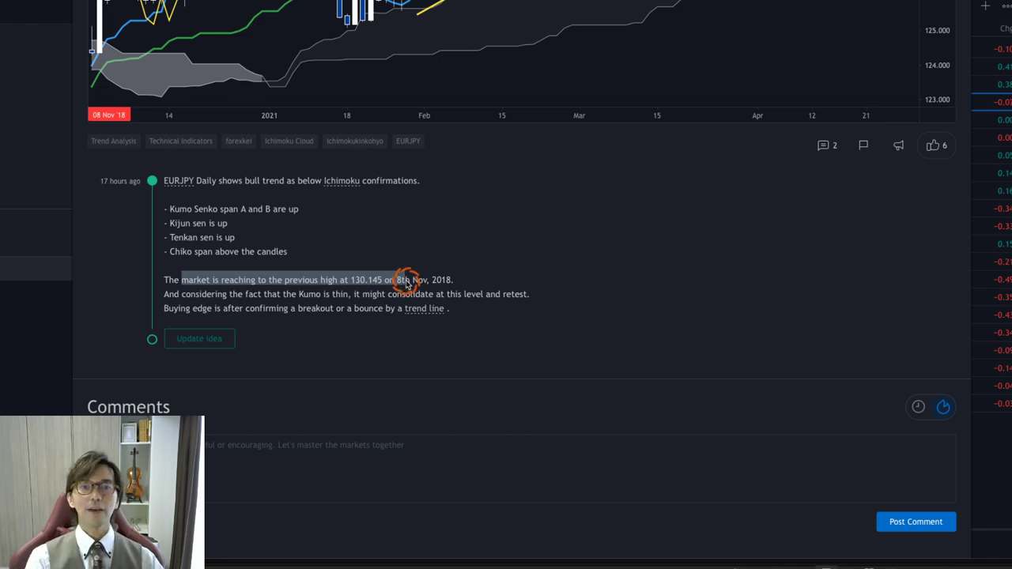
left_click(406, 282)
left_click_drag(378, 281, 459, 282)
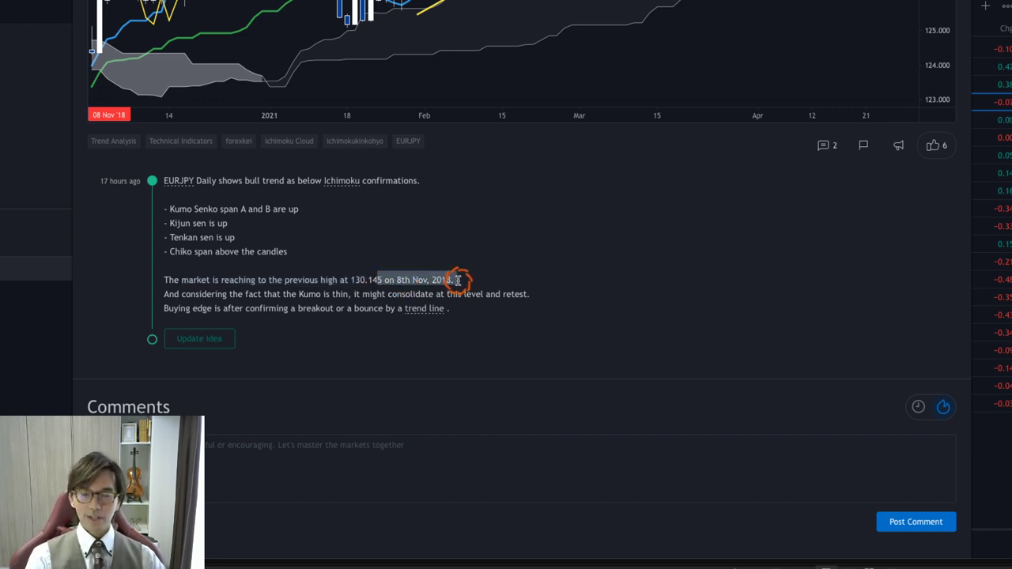
left_click(458, 283)
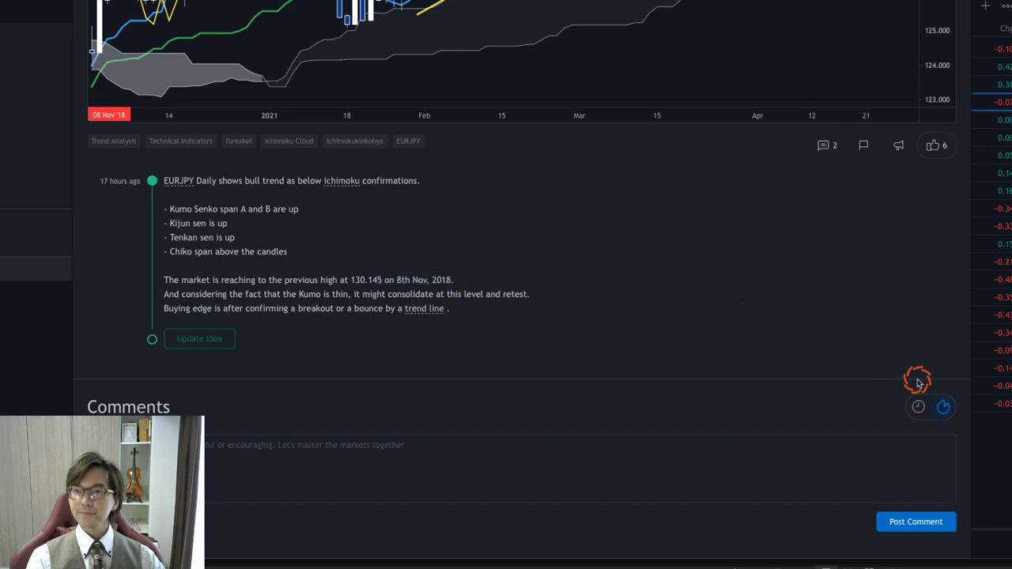
Step: Compare the idea's chart with its description and highlight the remark that the Kumo is thin
scroll(957, 384, "up", 1)
scroll(962, 385, "up", 5)
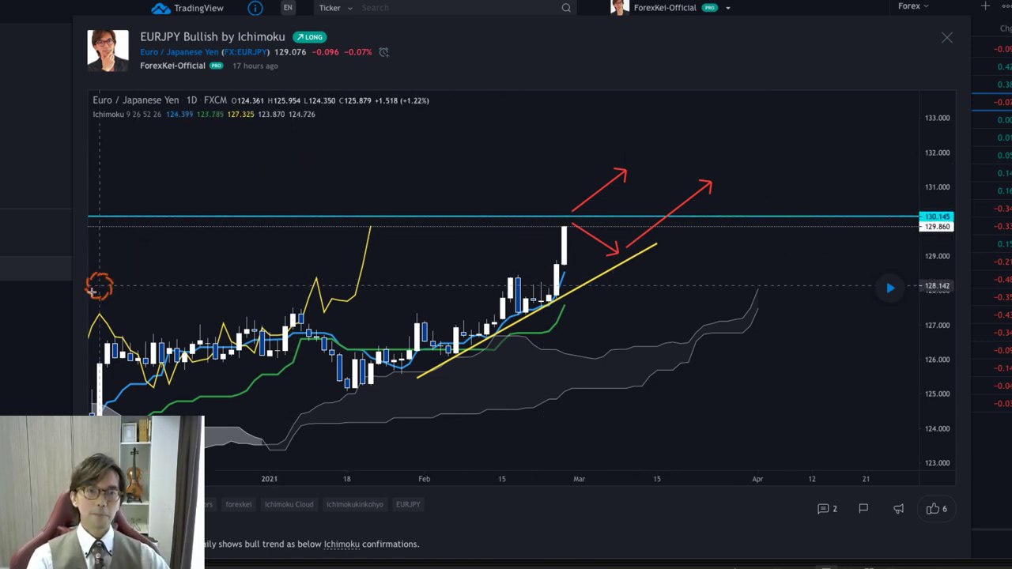
scroll(77, 310, "down", 3)
scroll(79, 313, "down", 3)
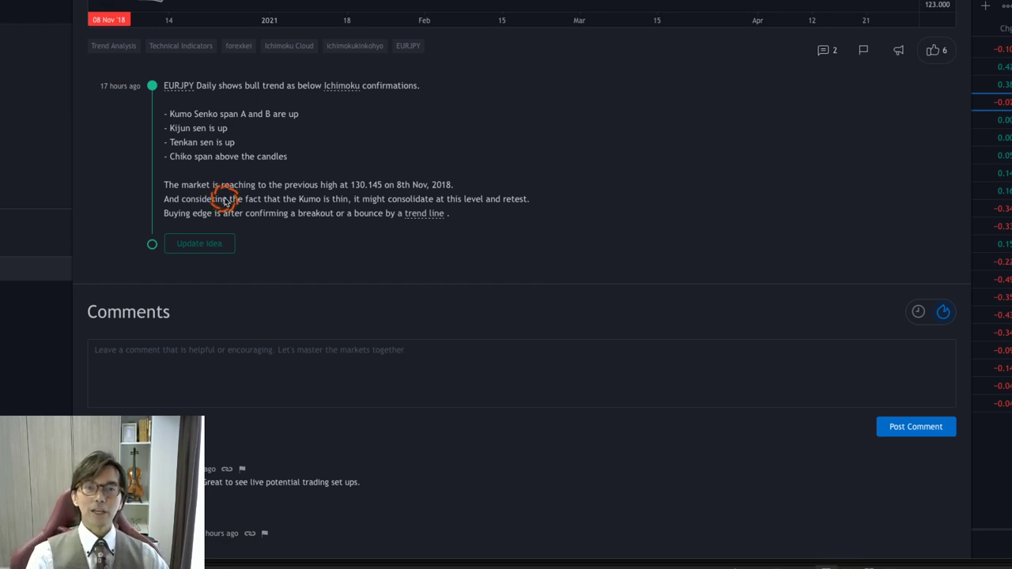
left_click_drag(277, 198, 366, 198)
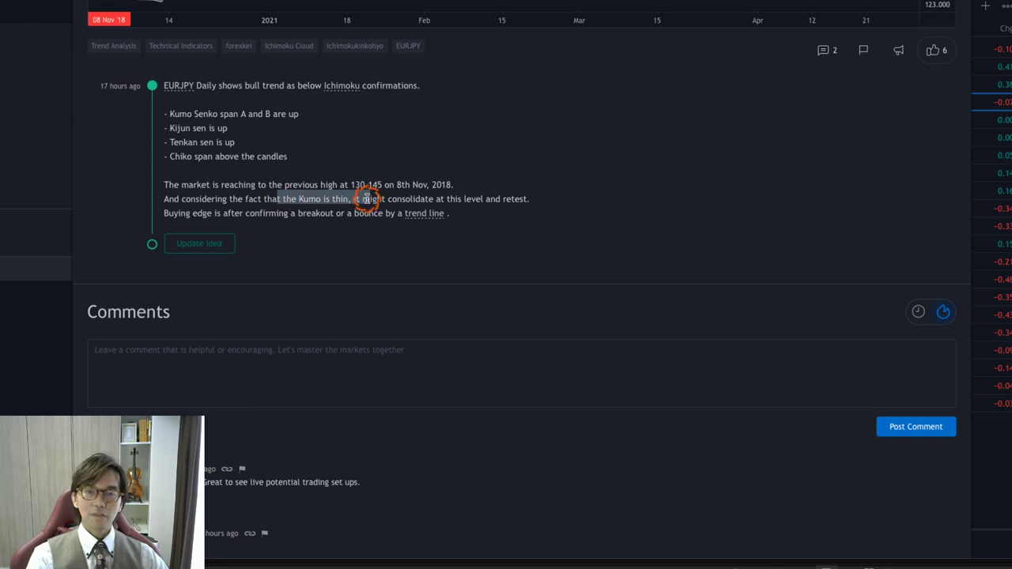
left_click(881, 215)
Step: Circle the thin leading end of the Kumo on the idea's chart and mark the area just above the 130.145 line
scroll(955, 236, "up", 5)
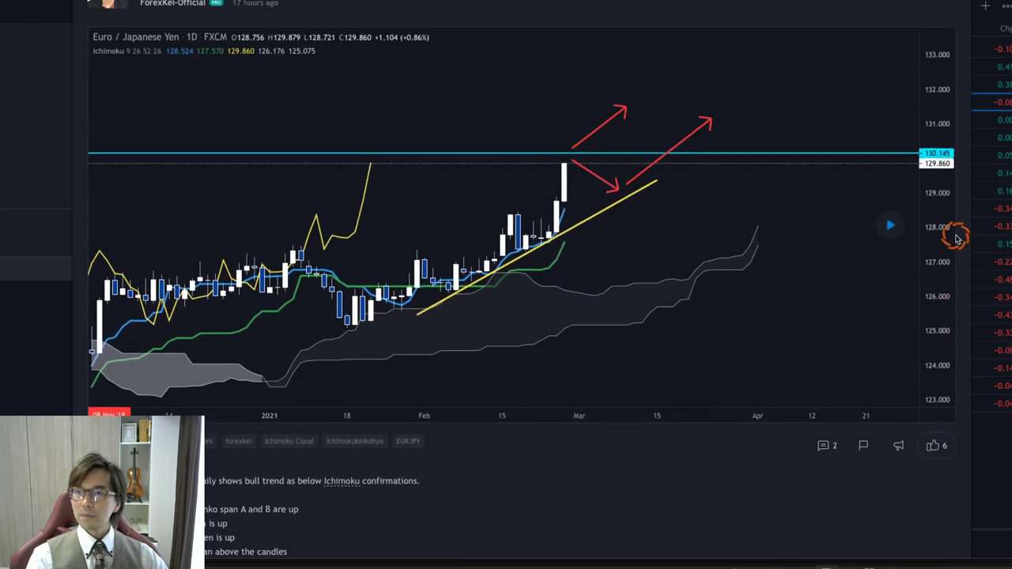
scroll(955, 236, "up", 1)
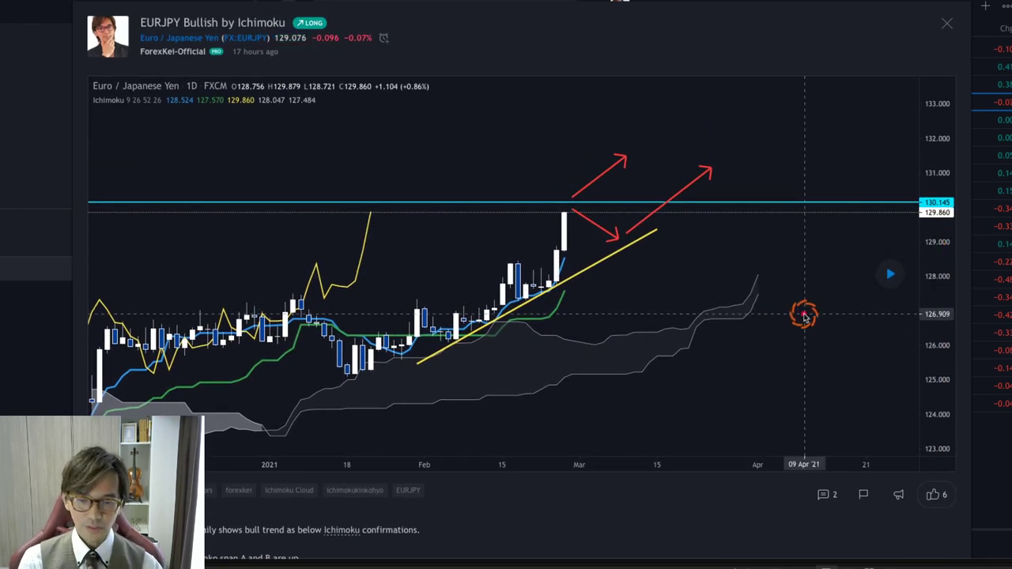
mouse_move(763, 316)
left_mouse_down()
mouse_move(702, 291)
mouse_move(780, 272)
mouse_move(767, 320)
left_mouse_up()
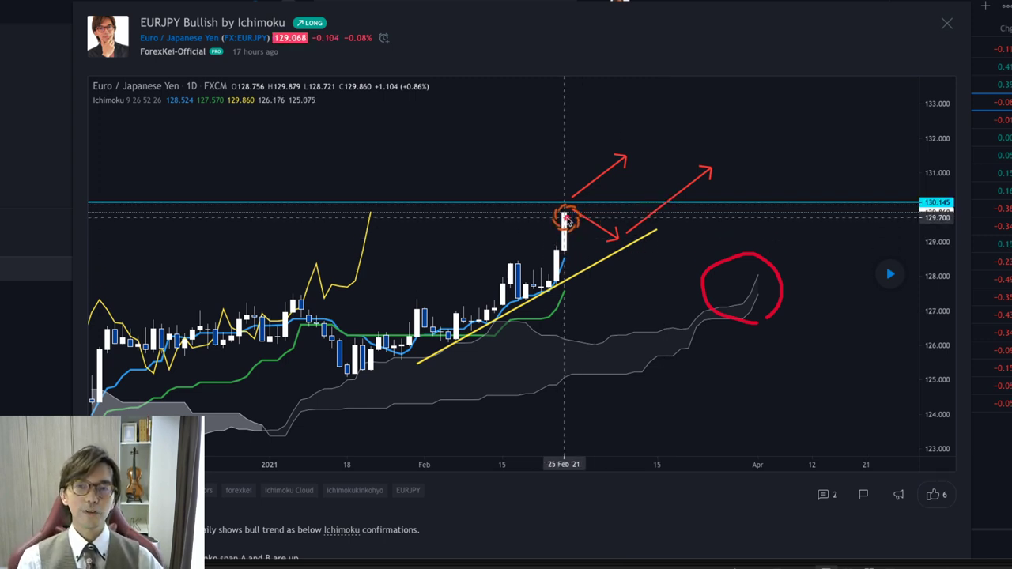
mouse_move(610, 181)
left_mouse_down()
mouse_move(639, 192)
mouse_move(624, 196)
mouse_move(635, 174)
mouse_move(641, 186)
left_mouse_up()
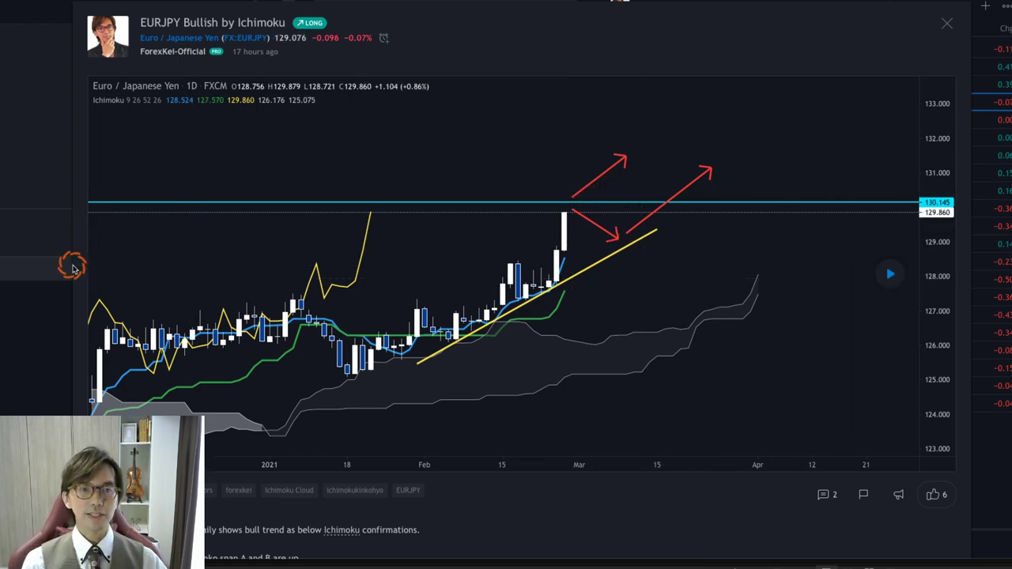
Step: Review the description's notes on consolidation and the buying edge, and return to the idea's chart
scroll(85, 286, "down", 5)
right_click(85, 286)
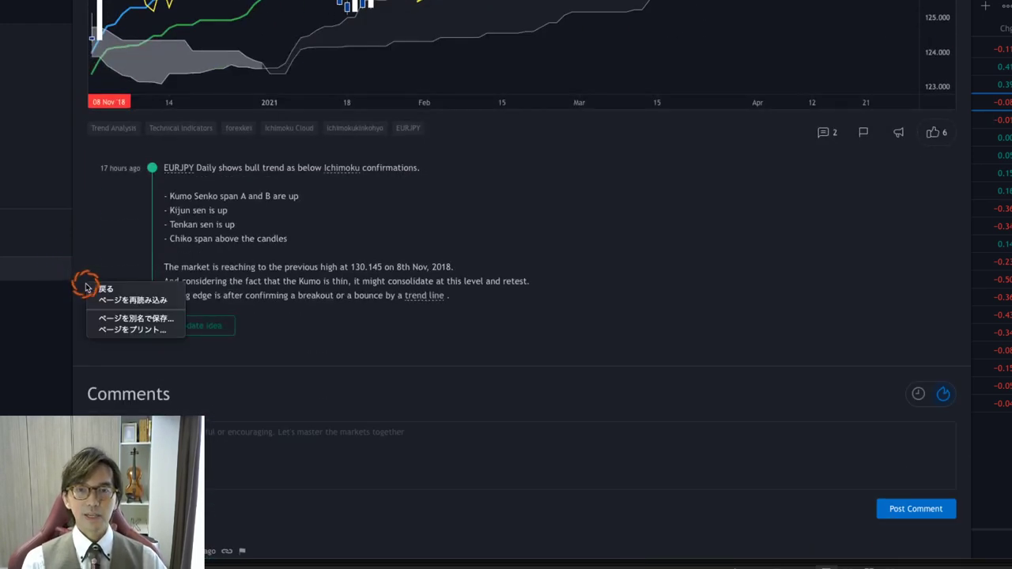
left_click(77, 230)
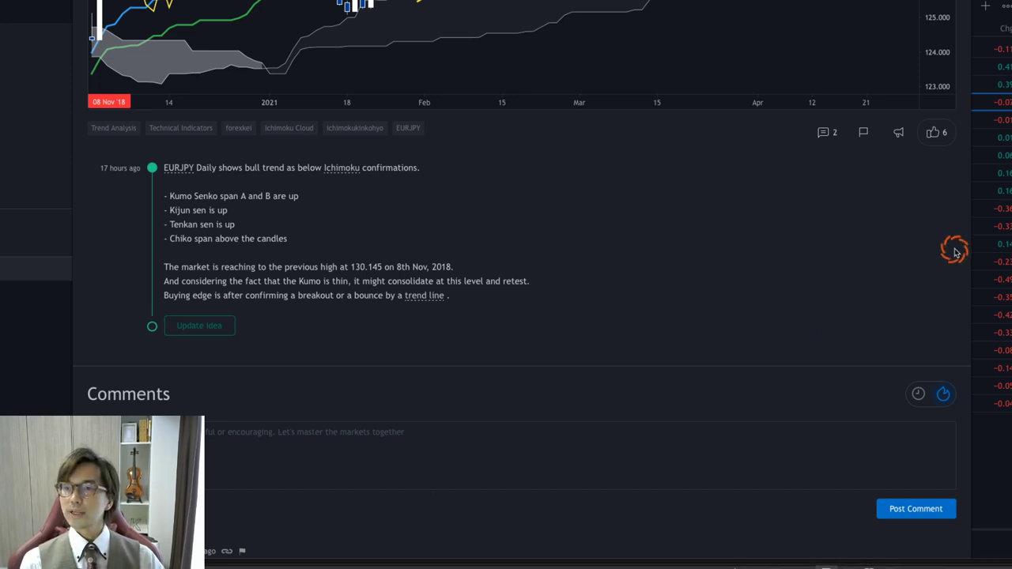
scroll(964, 267, "up", 5)
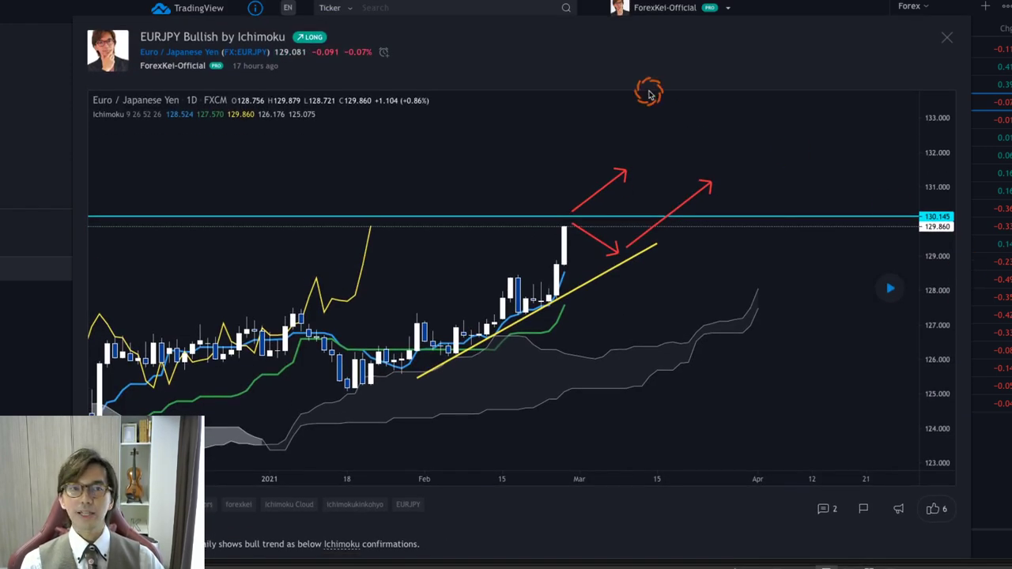
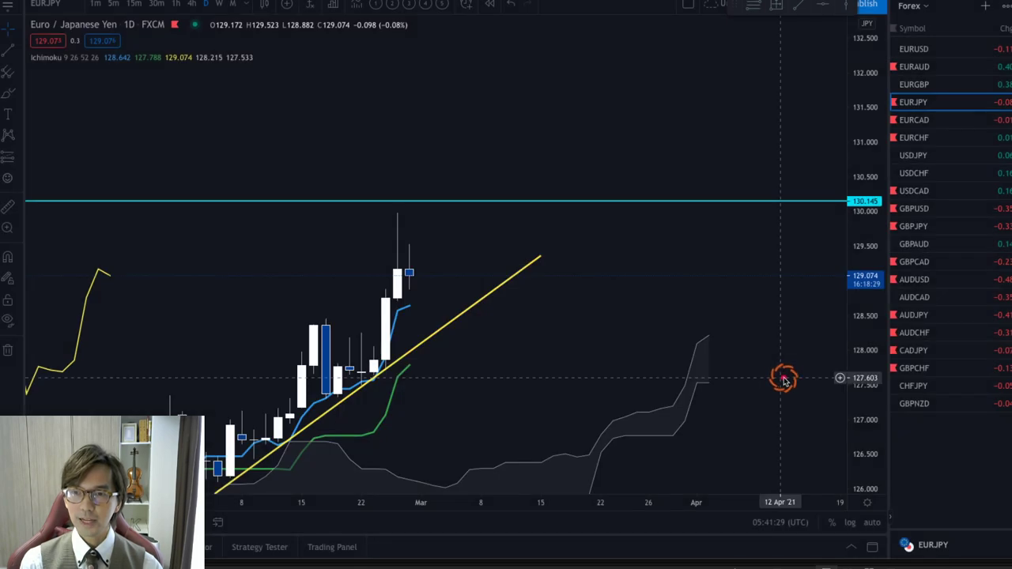
Step: Mark the end of the Kumo on the live EURJPY daily chart with a flat arrow below the lower span and a rising arrow above the upper span
mouse_move(673, 409)
left_mouse_down()
mouse_move(729, 406)
mouse_move(720, 434)
left_mouse_up()
left_click(709, 346)
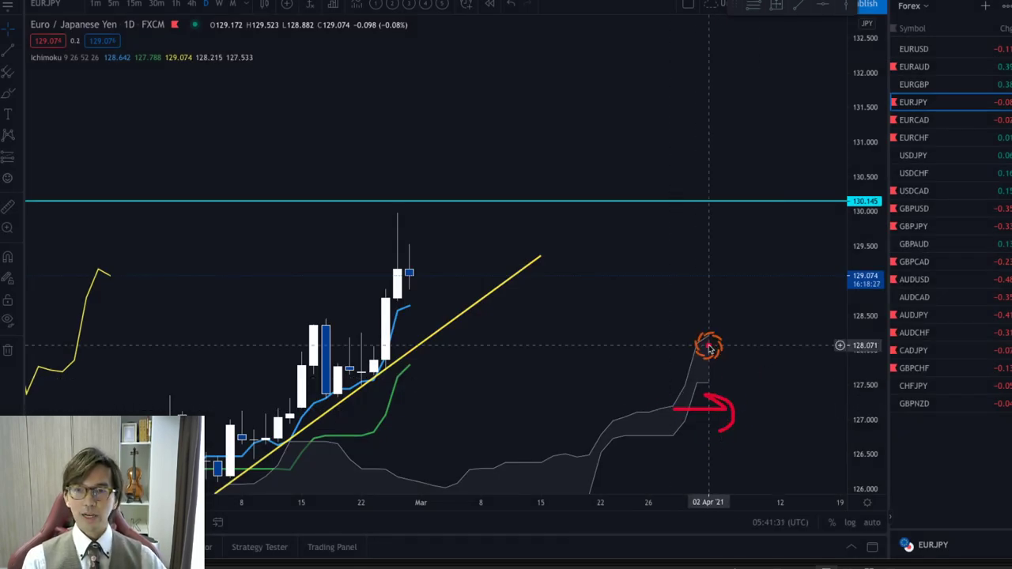
mouse_move(668, 347)
left_mouse_down()
mouse_move(709, 320)
mouse_move(703, 326)
left_mouse_up()
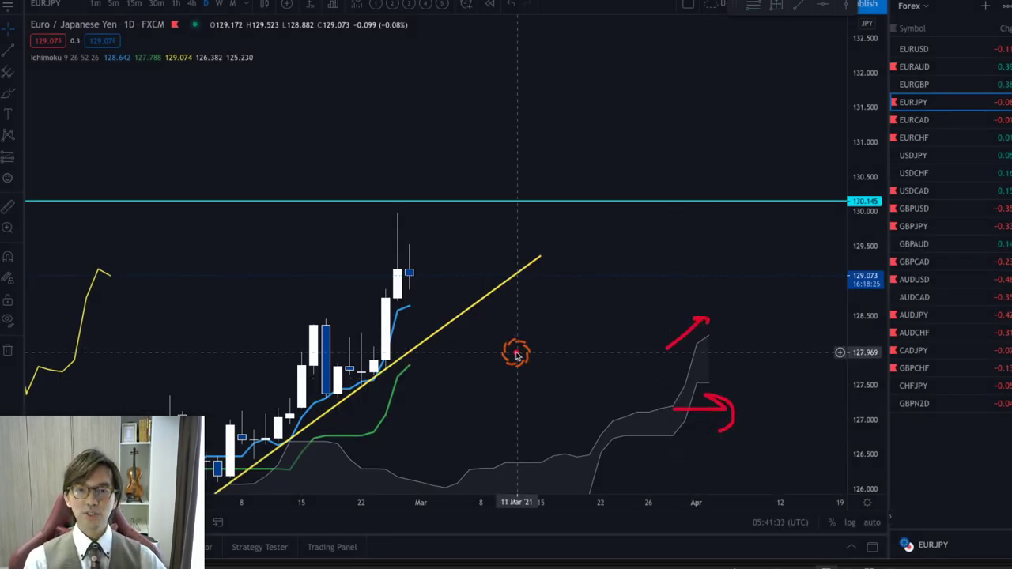
Step: Draw rising arrows beside the green Kijun and blue Tenkan lines and circle the leading end of the yellow Chikou line
left_click(412, 401)
mouse_move(413, 401)
left_mouse_down()
mouse_move(451, 356)
mouse_move(456, 363)
left_mouse_up()
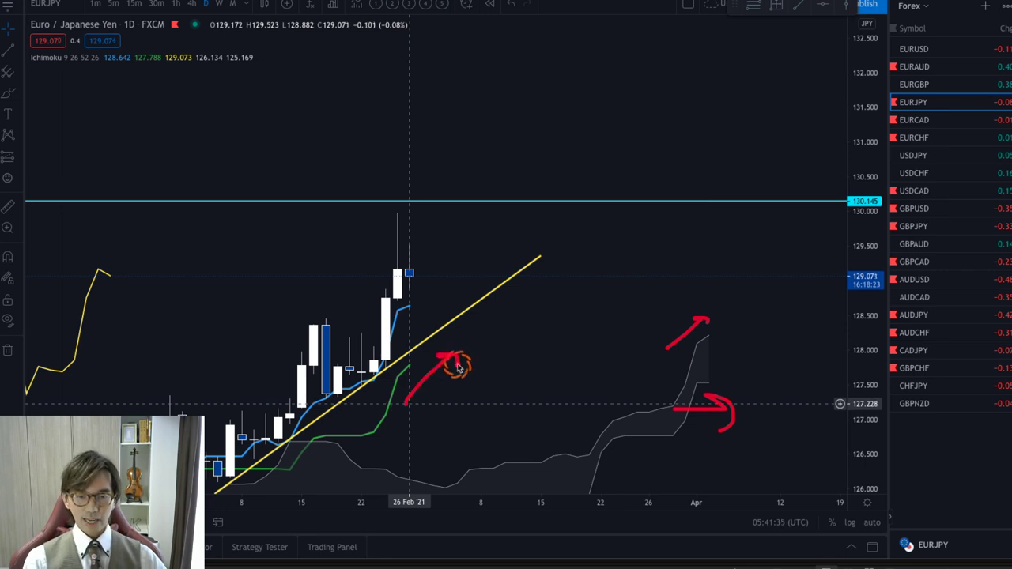
left_click(439, 332)
left_click(429, 329)
mouse_move(387, 332)
left_mouse_down()
mouse_move(410, 317)
mouse_move(425, 325)
left_mouse_up()
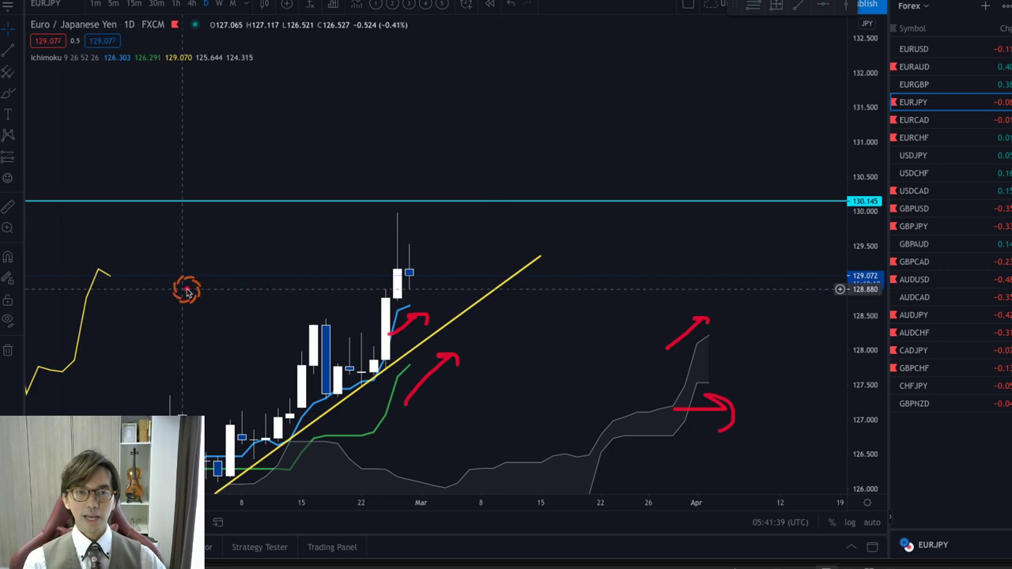
left_click_drag(86, 299, 117, 309)
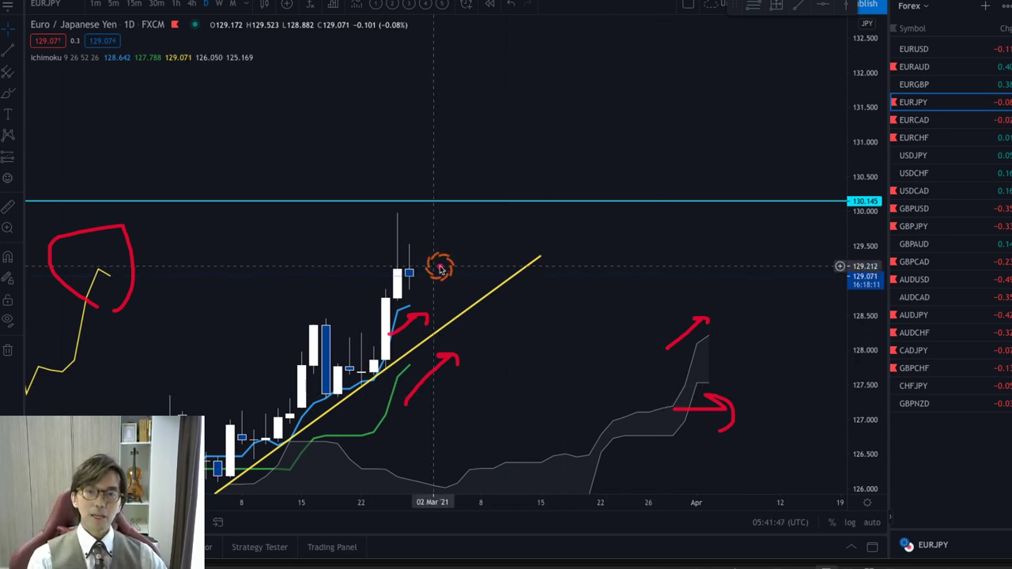
Step: Sketch a pullback from the latest daily candle to the Tenkan line with a rising continuation, and clear all red annotations
mouse_move(419, 273)
left_mouse_down()
mouse_move(429, 291)
mouse_move(412, 299)
mouse_move(491, 275)
left_mouse_up()
mouse_move(425, 305)
left_mouse_down()
mouse_move(472, 230)
mouse_move(477, 245)
left_mouse_up()
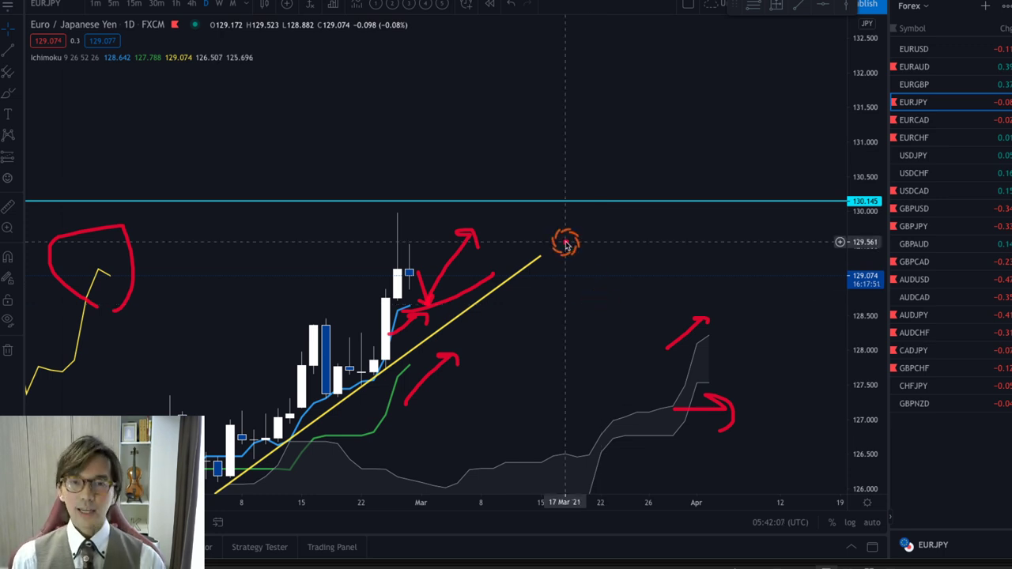
key("Escape")
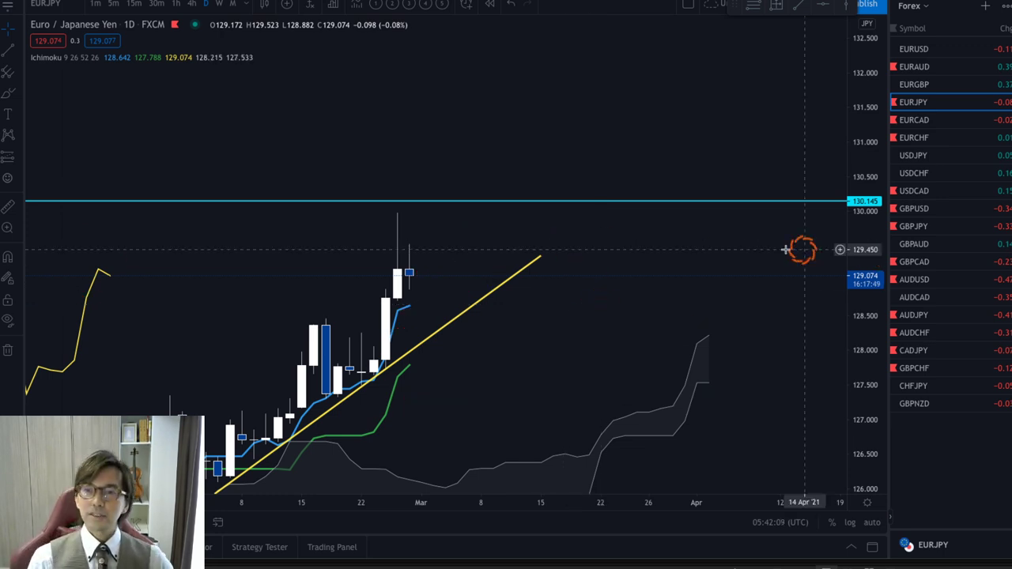
Step: Switch the EURJPY chart to the 1-hour timeframe and frame the recent rally, the Kumo and the 130.145 line
left_click_drag(749, 256, 742, 199)
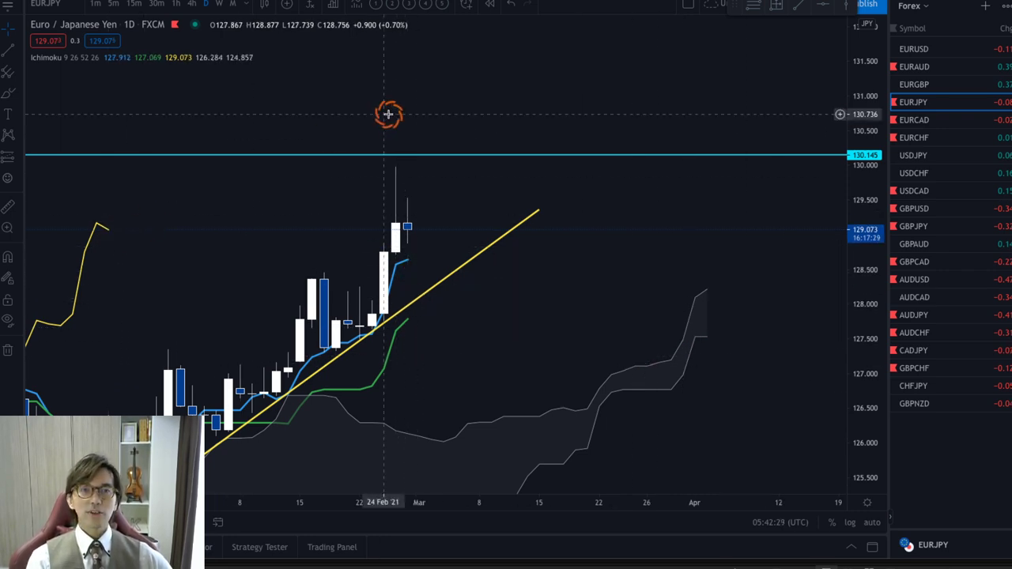
left_click(175, 4)
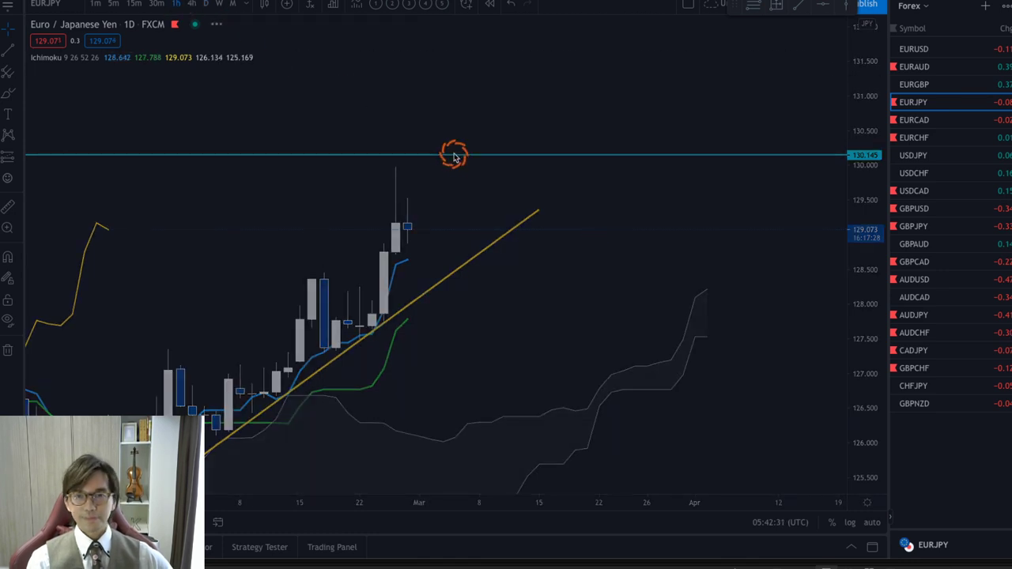
left_click(868, 524)
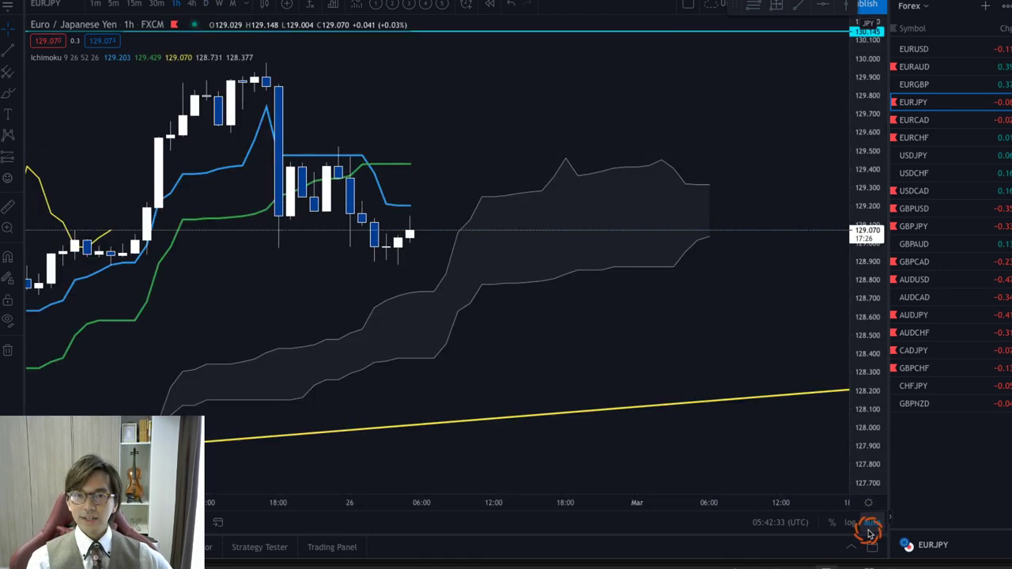
left_click_drag(226, 497, 653, 388)
left_click_drag(870, 90, 738, 206)
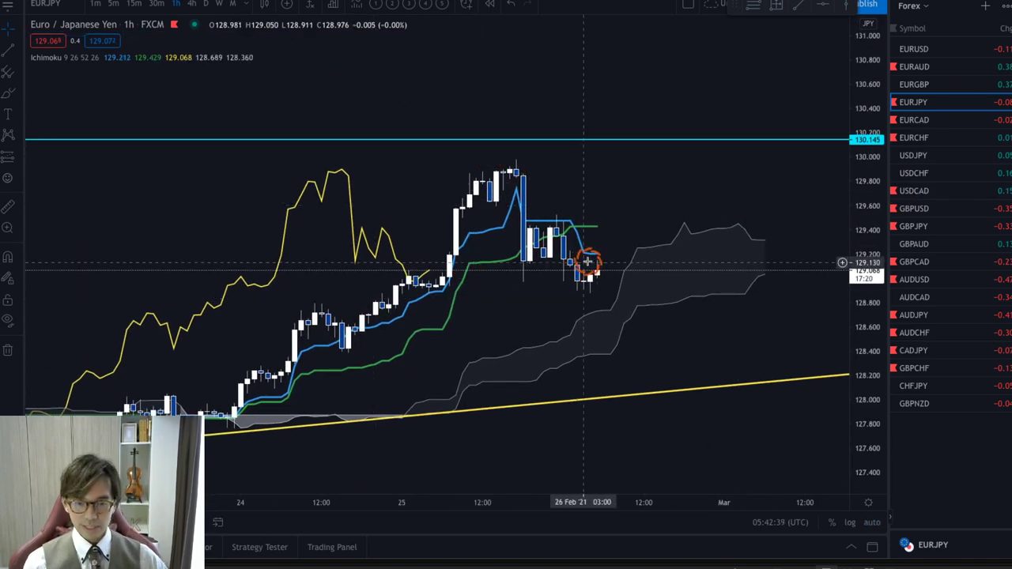
Step: Trace the zigzag decline, circle the Tenkan and Kijun crossover, draw a long rising arrow along the prior rally, and clear the annotations
mouse_move(514, 164)
left_mouse_down()
mouse_move(524, 267)
mouse_move(554, 236)
mouse_move(588, 289)
left_mouse_up()
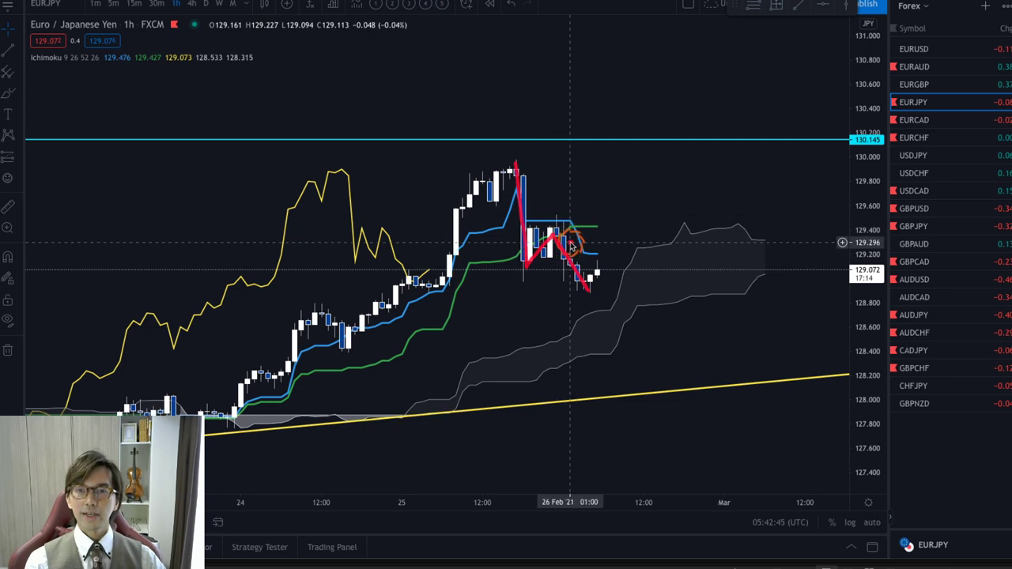
mouse_move(572, 247)
left_mouse_down()
mouse_move(576, 210)
mouse_move(584, 240)
left_mouse_up()
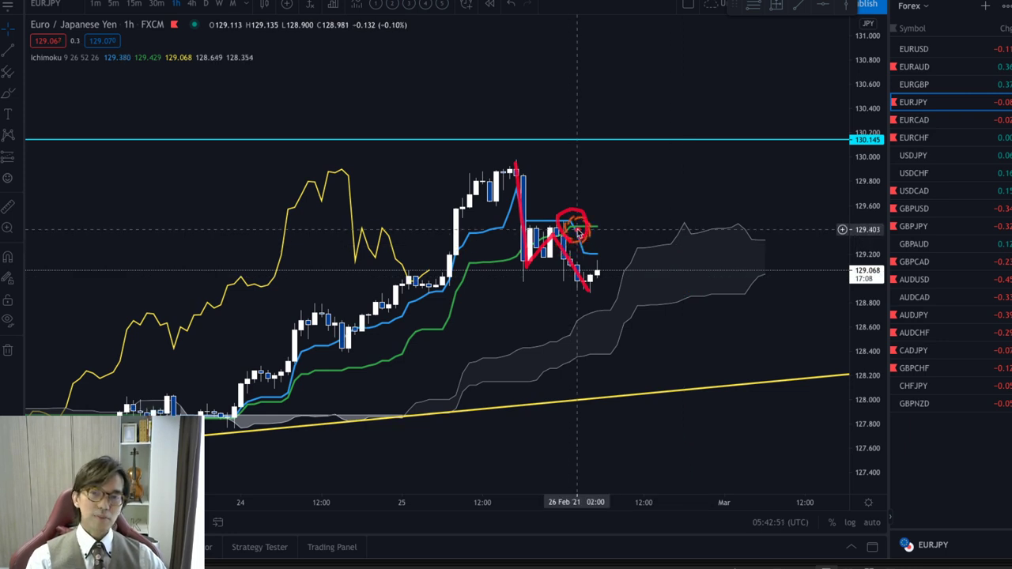
mouse_move(188, 405)
left_mouse_down()
mouse_move(443, 265)
mouse_move(501, 250)
left_mouse_up()
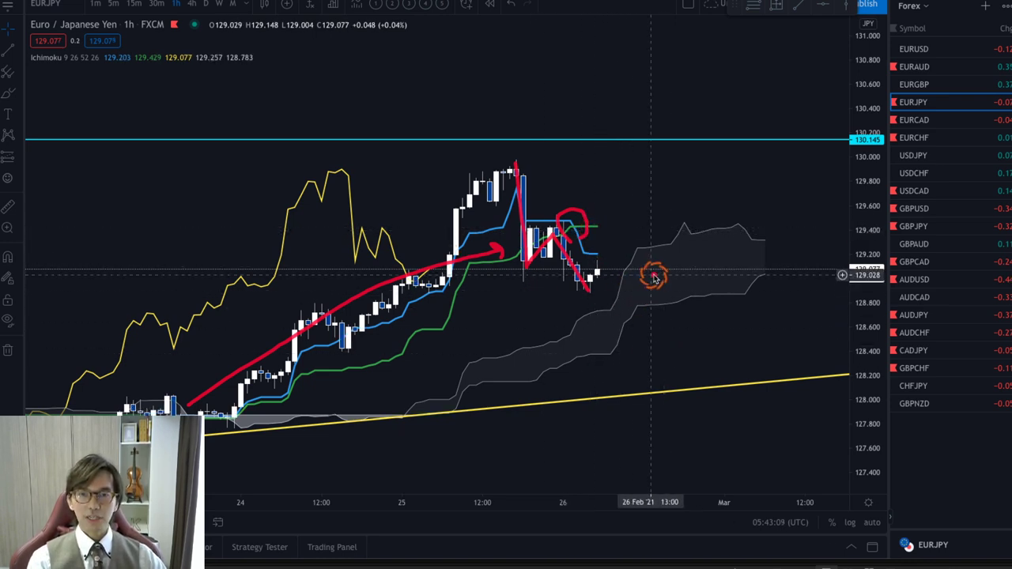
key("e")
Step: Draw a flat arrow at the end of the hourly Kumo and mark the spot beneath the end of the Chikou line
mouse_move(743, 260)
left_mouse_down()
mouse_move(790, 260)
mouse_move(784, 276)
left_mouse_up()
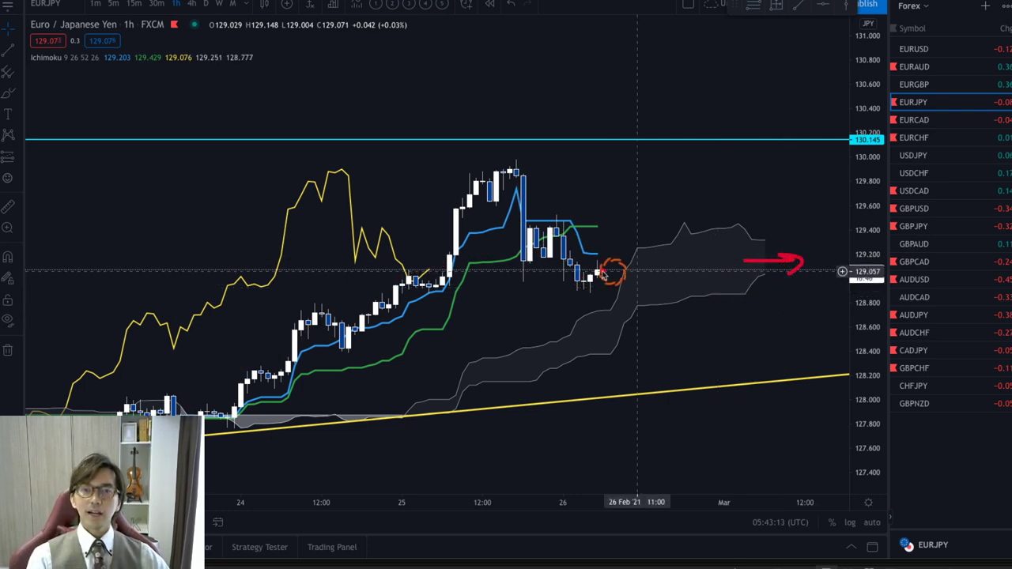
mouse_move(422, 291)
left_mouse_down()
mouse_move(407, 241)
mouse_move(433, 290)
left_mouse_up()
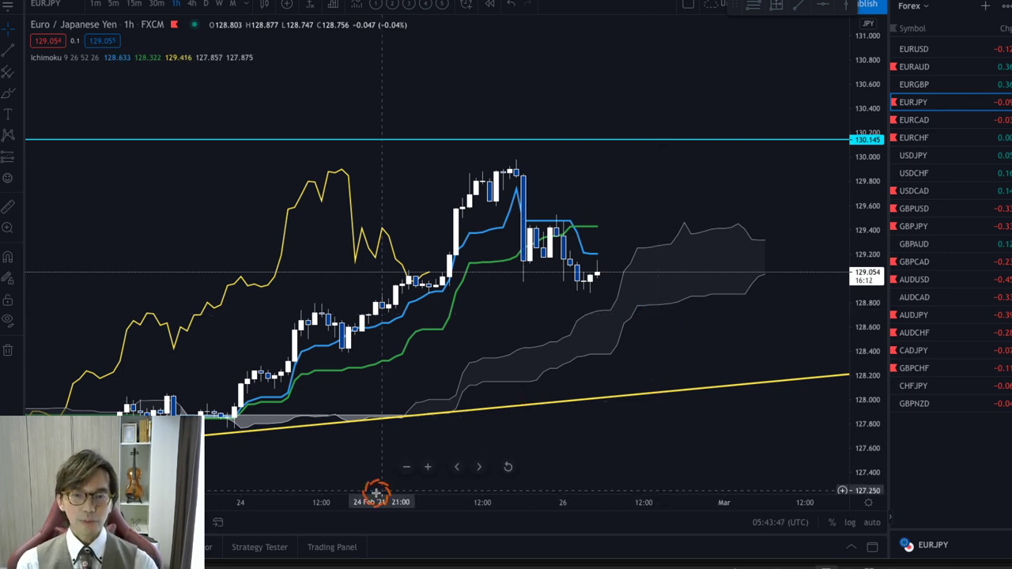
Step: Retrace the zigzag decline, add a horizontal line at 128.876, and circle the lows where price meets it
scroll(395, 500, "down", 2)
left_click_drag(788, 229, 749, 281)
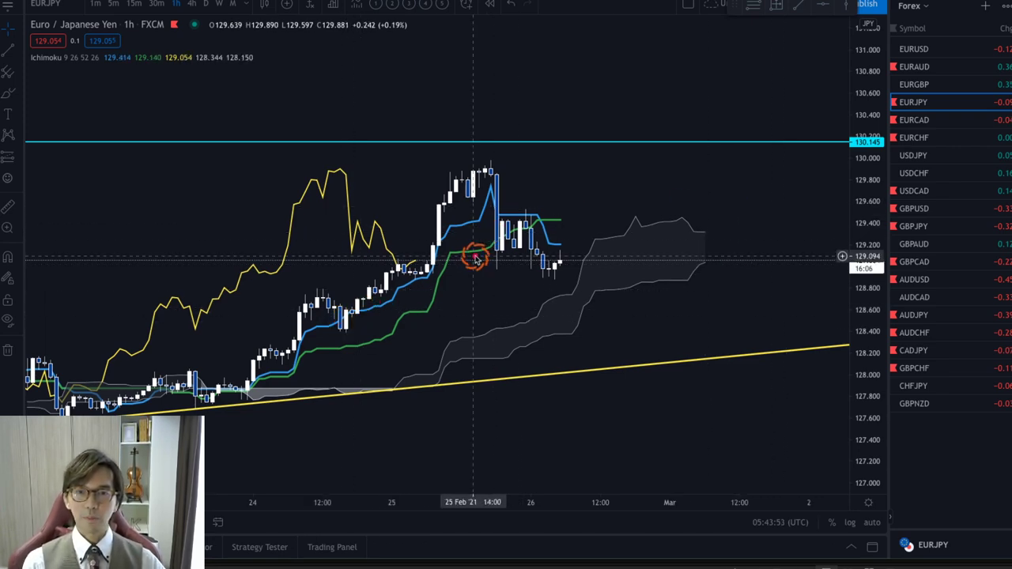
mouse_move(485, 168)
left_mouse_down()
mouse_move(500, 279)
mouse_move(524, 221)
mouse_move(549, 282)
left_mouse_up()
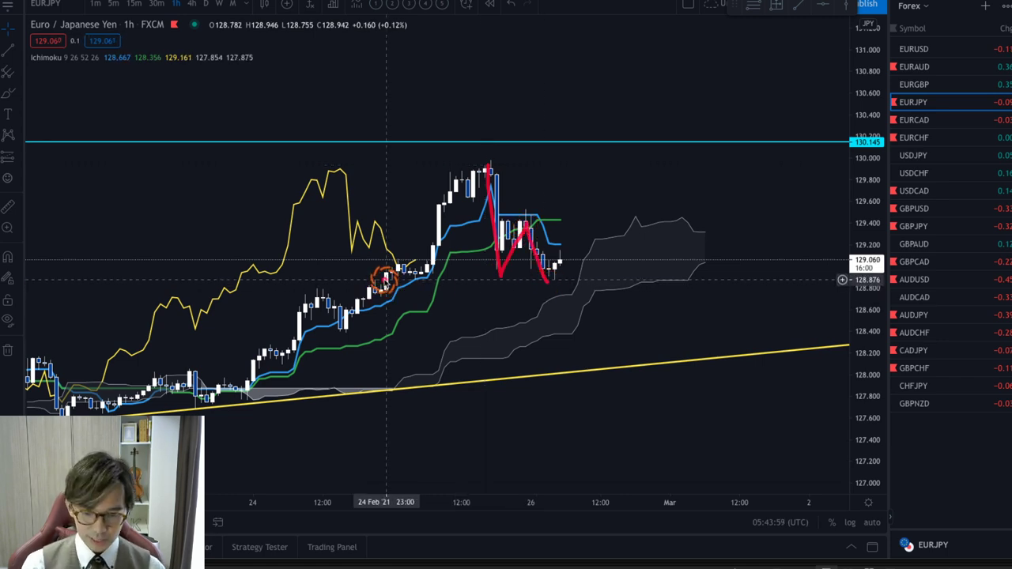
key("alt+h")
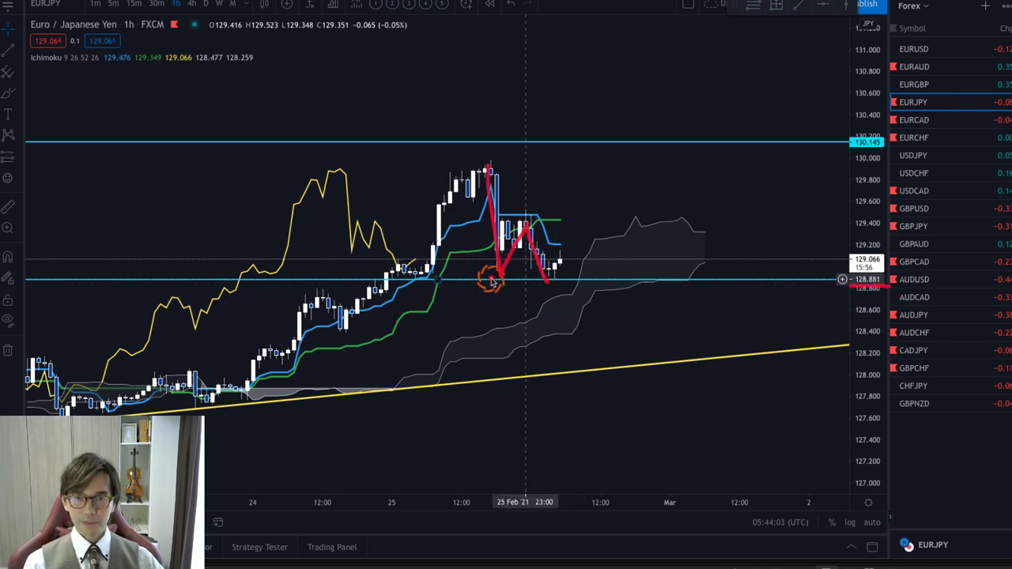
left_click_drag(555, 276, 549, 283)
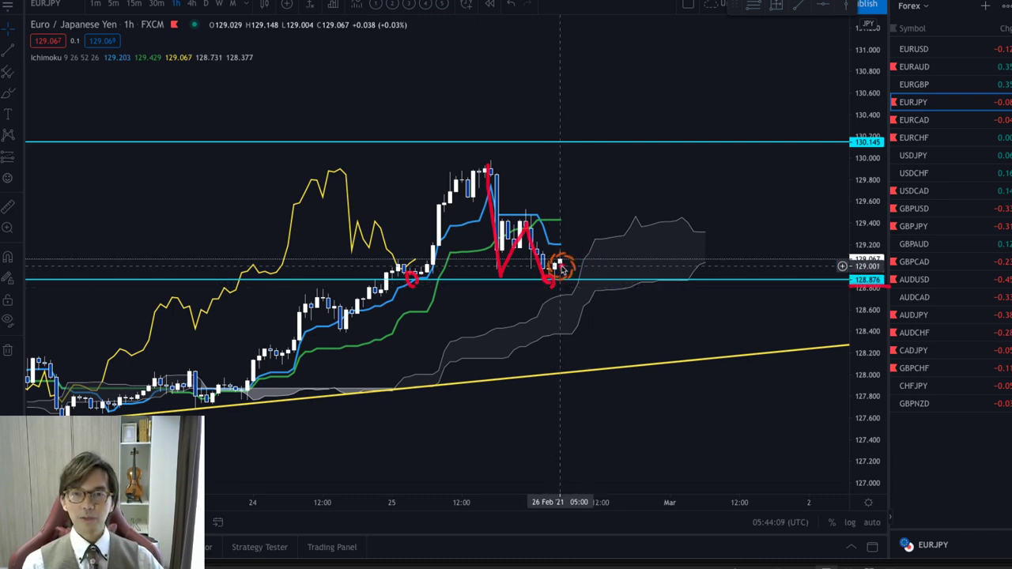
Step: Sketch a break below 128.876 and an alternative climb over the Kumo to above 130.145, and clear the annotations
left_click_drag(559, 260, 593, 314)
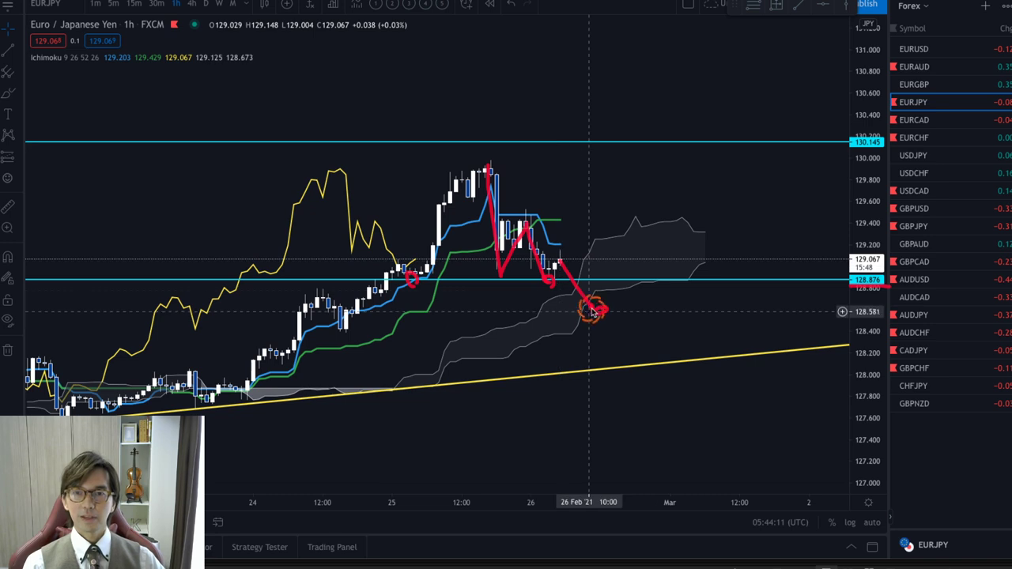
mouse_move(559, 260)
left_mouse_down()
mouse_move(601, 202)
mouse_move(697, 231)
mouse_move(743, 107)
mouse_move(750, 119)
left_mouse_up()
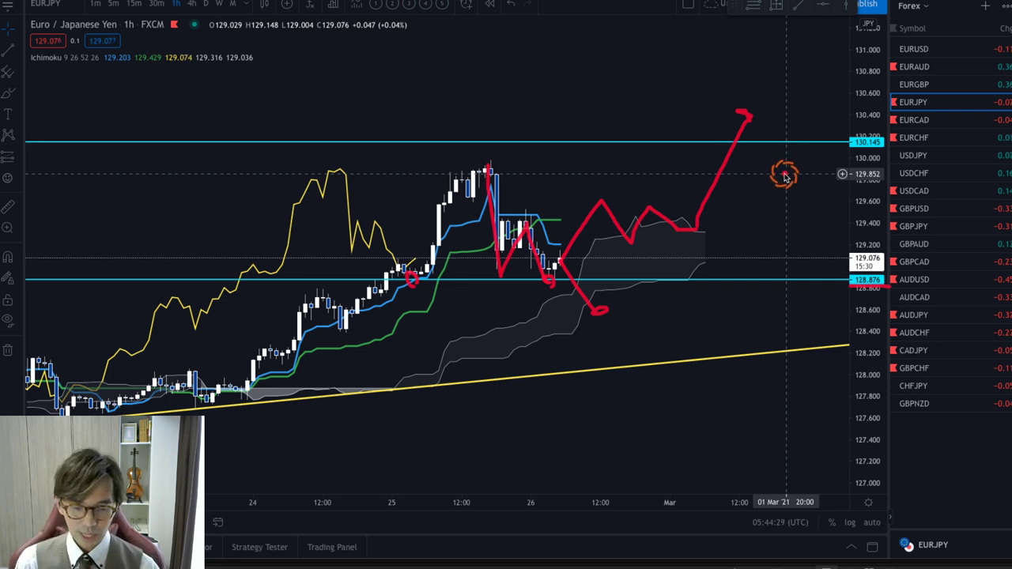
key("e")
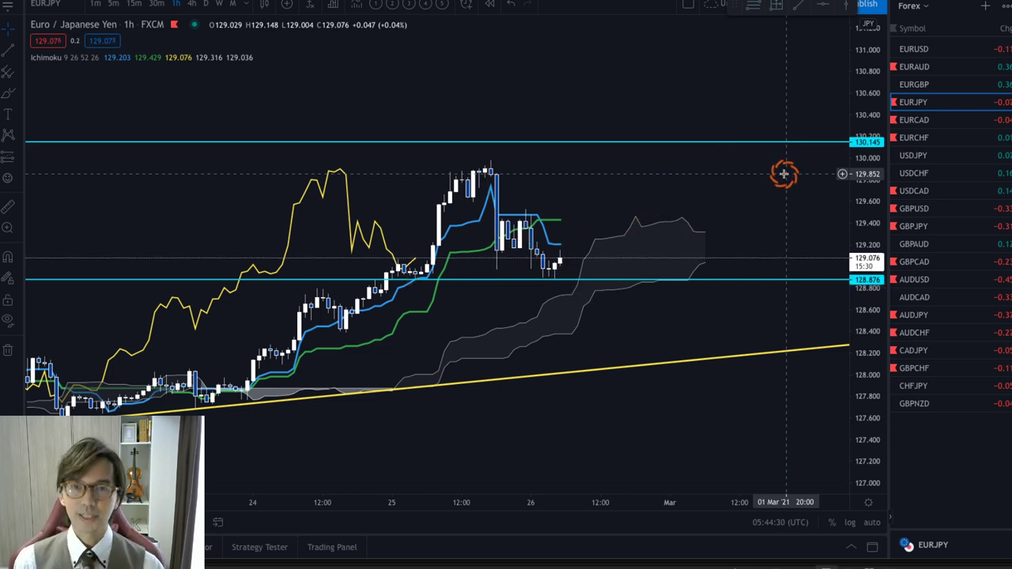
Step: Replace Ichimoku with the Sessions indicator, frame the last two highlighted sessions, and add a horizontal line at 129.529
left_click(425, 6)
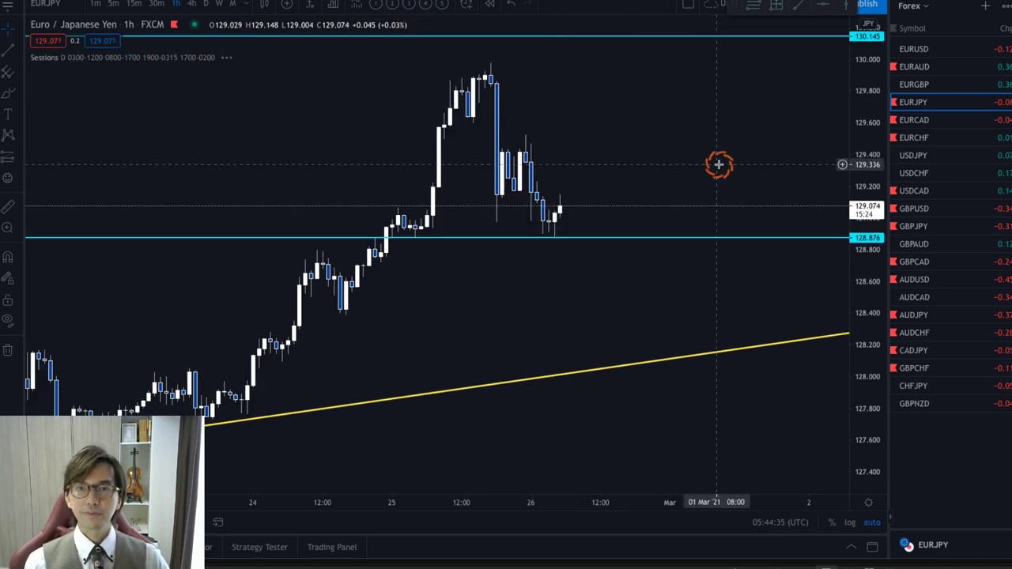
left_click_drag(604, 501, 368, 468)
left_click_drag(369, 303, 581, 301)
left_click_drag(866, 128, 671, 242)
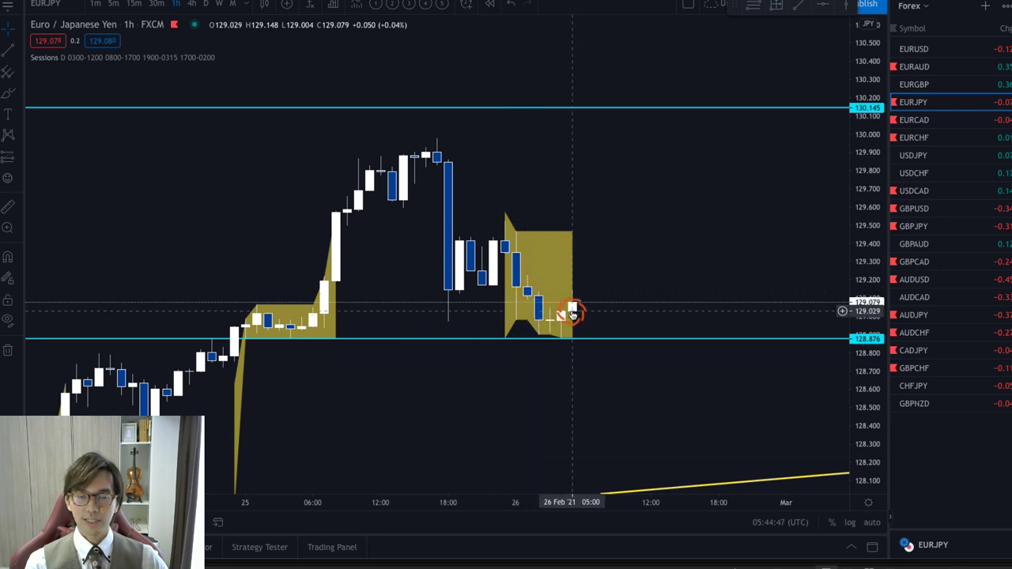
left_click(536, 220)
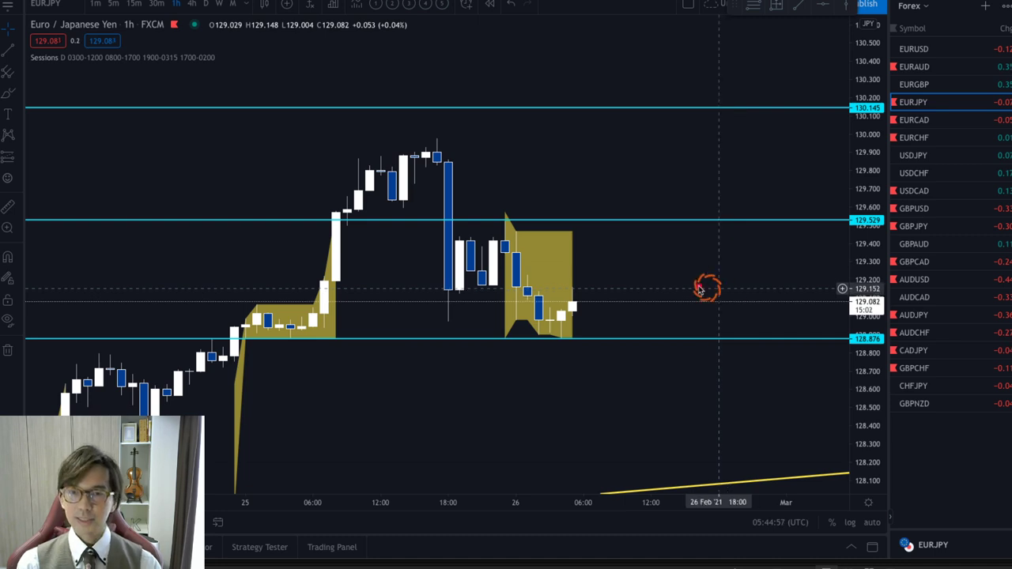
Step: Sketch a bullish path through 129.529 to above 130.145, circle its second rising leg, and cross out a drop below 128.876
mouse_move(580, 305)
left_mouse_down()
mouse_move(651, 192)
mouse_move(682, 212)
mouse_move(759, 90)
mouse_move(767, 97)
left_mouse_up()
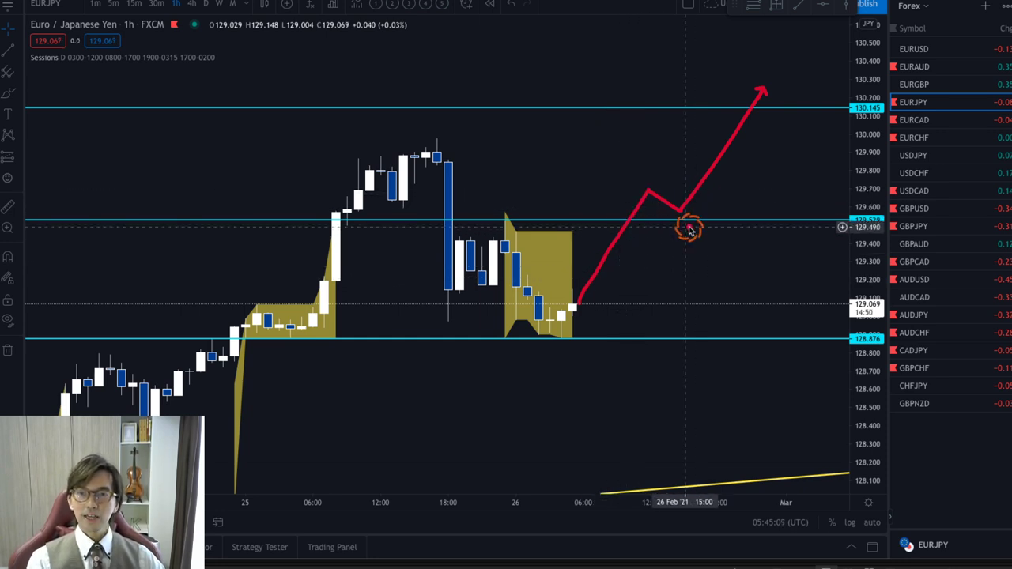
left_click_drag(699, 186, 729, 168)
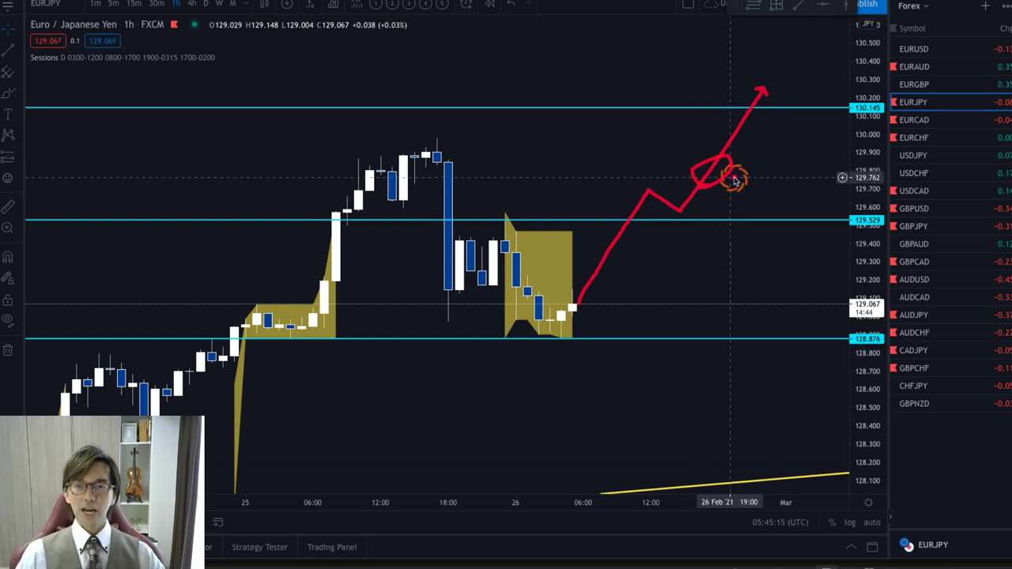
mouse_move(577, 306)
left_mouse_down()
mouse_move(639, 371)
mouse_move(630, 379)
mouse_move(676, 378)
mouse_move(657, 378)
left_mouse_up()
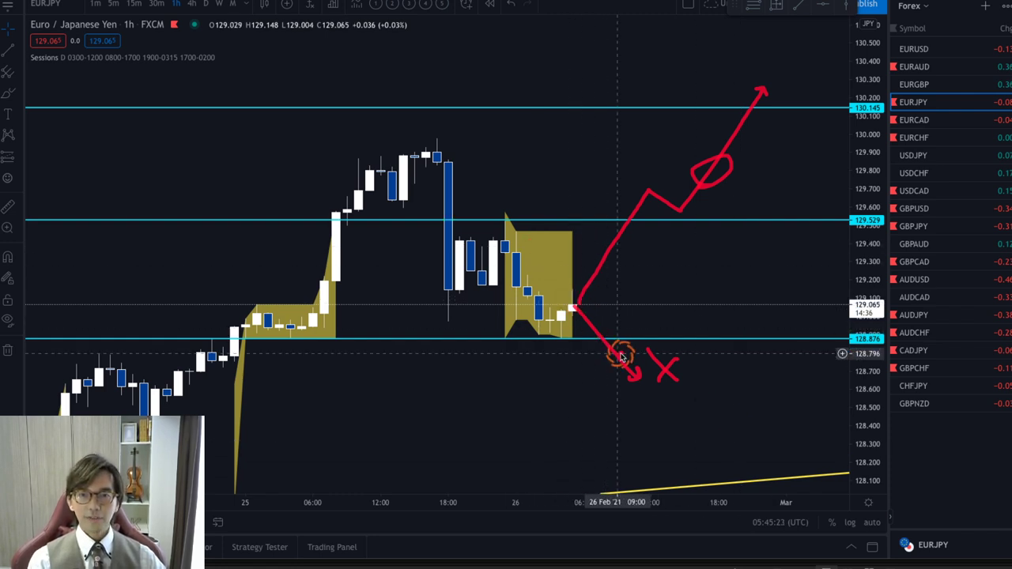
Step: Trace the recent decline, outline the rise-and-fall wave structure, extend the bearish path below 128.876 into consolidation, and clear the annotations
mouse_move(433, 138)
left_mouse_down()
mouse_move(441, 309)
mouse_move(507, 217)
mouse_move(542, 327)
mouse_move(593, 301)
mouse_move(632, 352)
left_mouse_up()
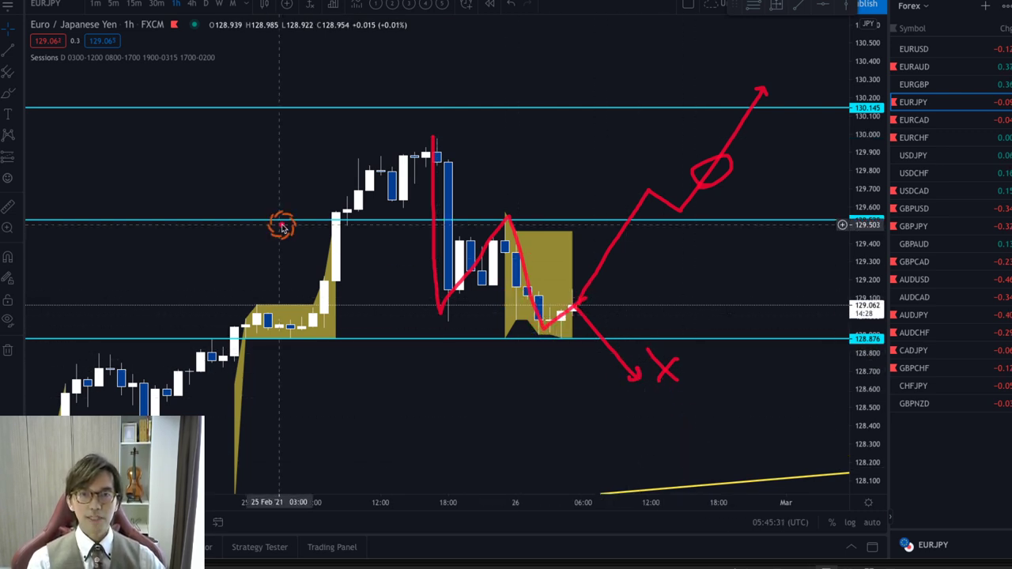
mouse_move(193, 285)
left_mouse_down()
mouse_move(215, 262)
mouse_move(287, 253)
mouse_move(423, 83)
mouse_move(490, 182)
mouse_move(560, 208)
left_mouse_up()
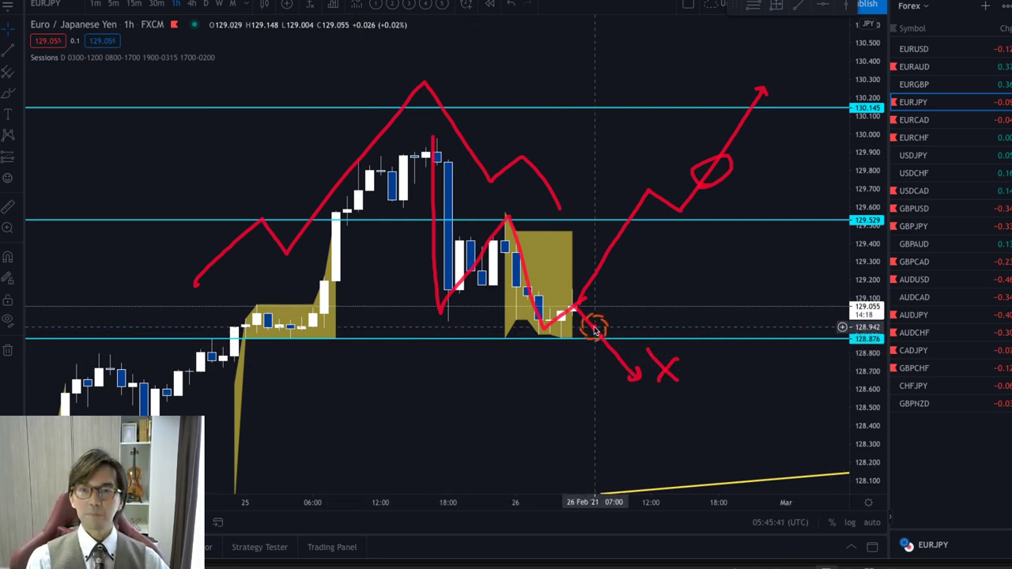
mouse_move(637, 373)
left_mouse_down()
mouse_move(685, 420)
mouse_move(703, 423)
mouse_move(745, 379)
mouse_move(806, 404)
mouse_move(800, 393)
left_mouse_up()
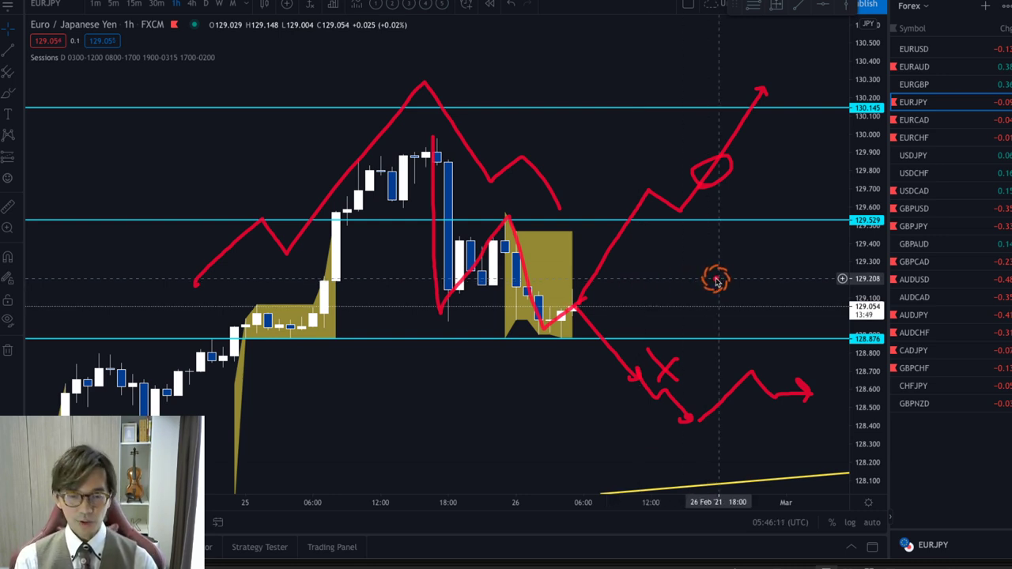
key("Escape")
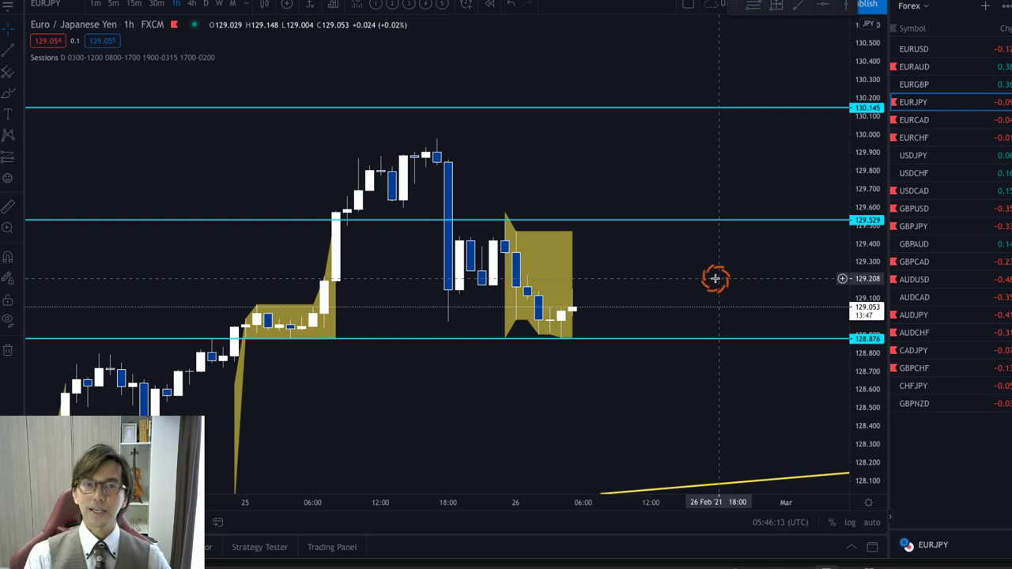
Step: Return to the daily chart with Ichimoku and draw a flat arrow below the Kumo's end and rising arrows beside its upper span, Kijun and Tenkan
left_click(198, 5)
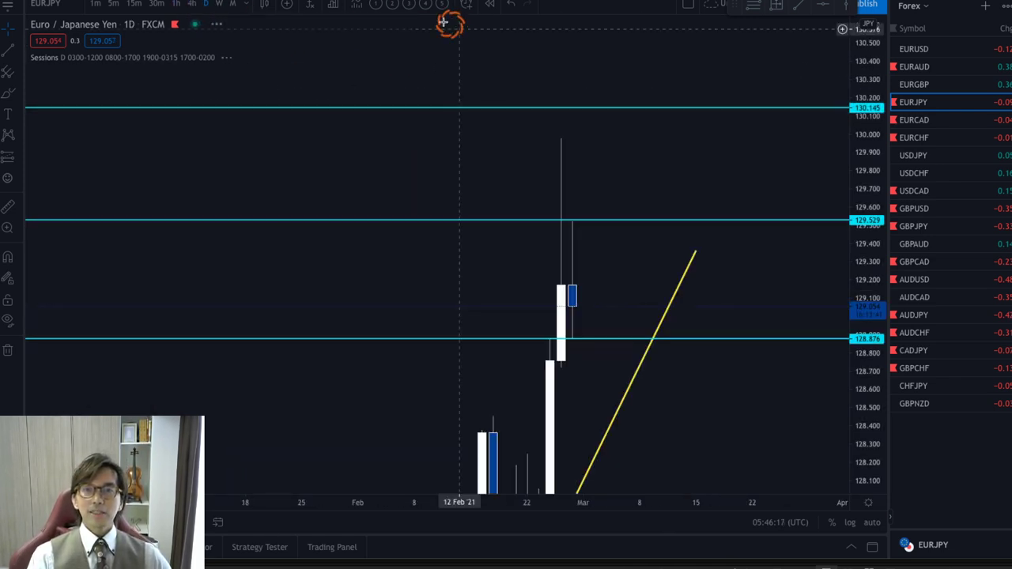
left_click(377, 8)
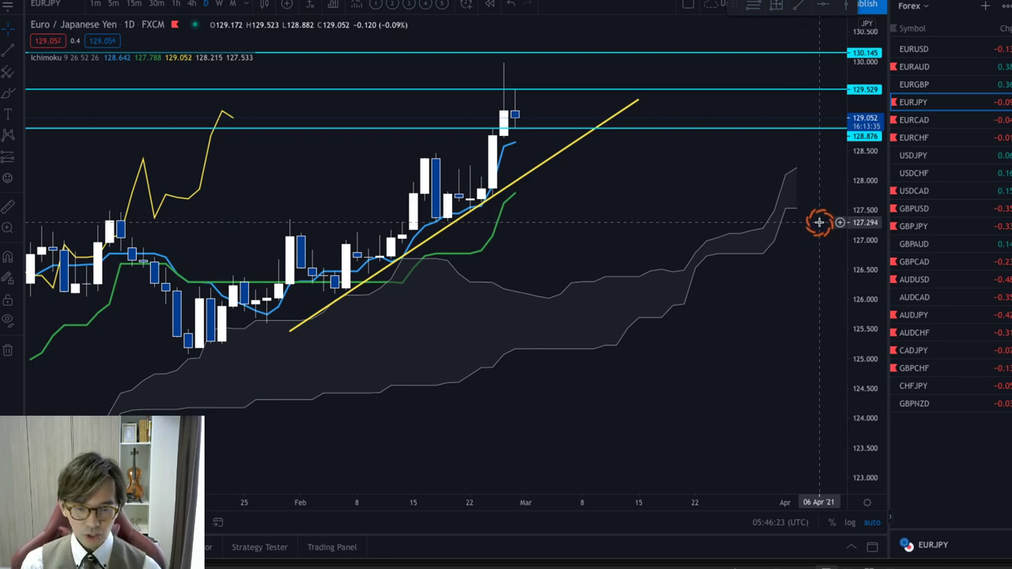
mouse_move(820, 223)
left_mouse_down()
mouse_move(773, 224)
mouse_move(826, 225)
left_mouse_up()
mouse_move(756, 170)
left_mouse_down()
mouse_move(774, 158)
mouse_move(779, 170)
left_mouse_up()
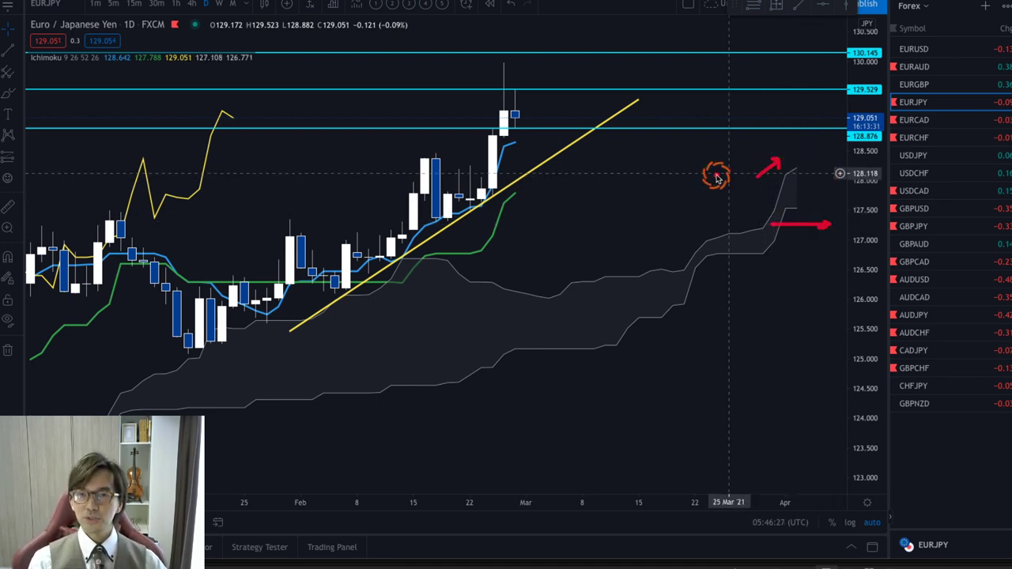
mouse_move(514, 236)
left_mouse_down()
mouse_move(547, 218)
mouse_move(581, 226)
mouse_move(549, 255)
left_mouse_up()
mouse_move(503, 168)
left_mouse_down()
mouse_move(524, 149)
mouse_move(530, 160)
left_mouse_up()
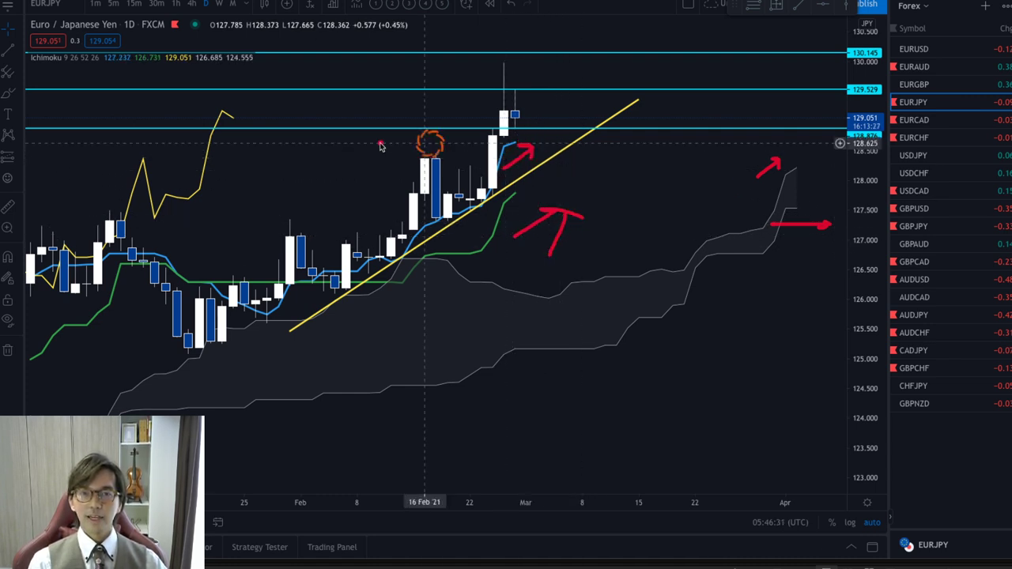
Step: Circle the end of the Chikou span, draw a flat arrow from the Kijun's end, and clear the annotations
mouse_move(228, 154)
left_mouse_down()
mouse_move(219, 90)
mouse_move(241, 146)
left_mouse_up()
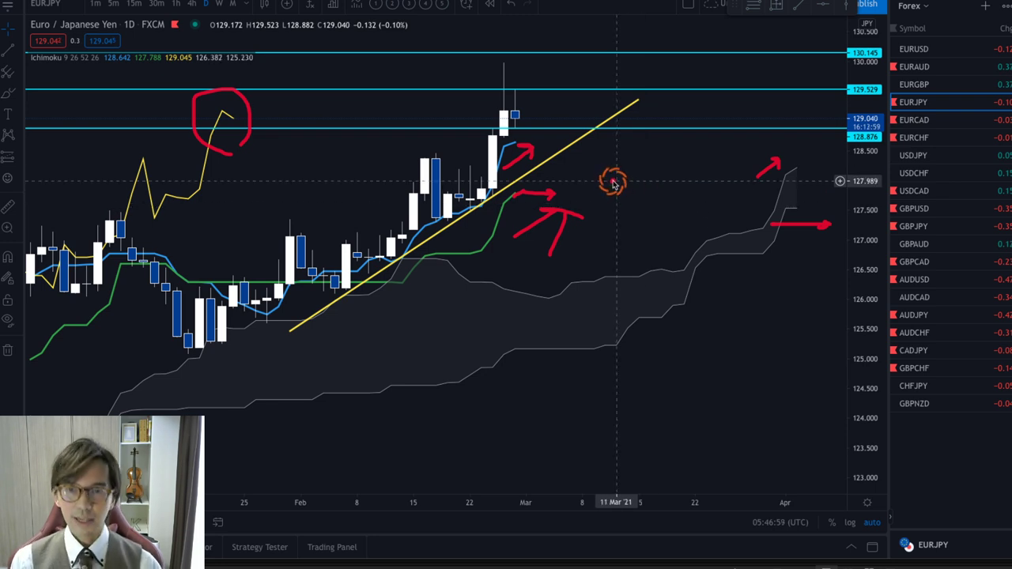
key("Escape")
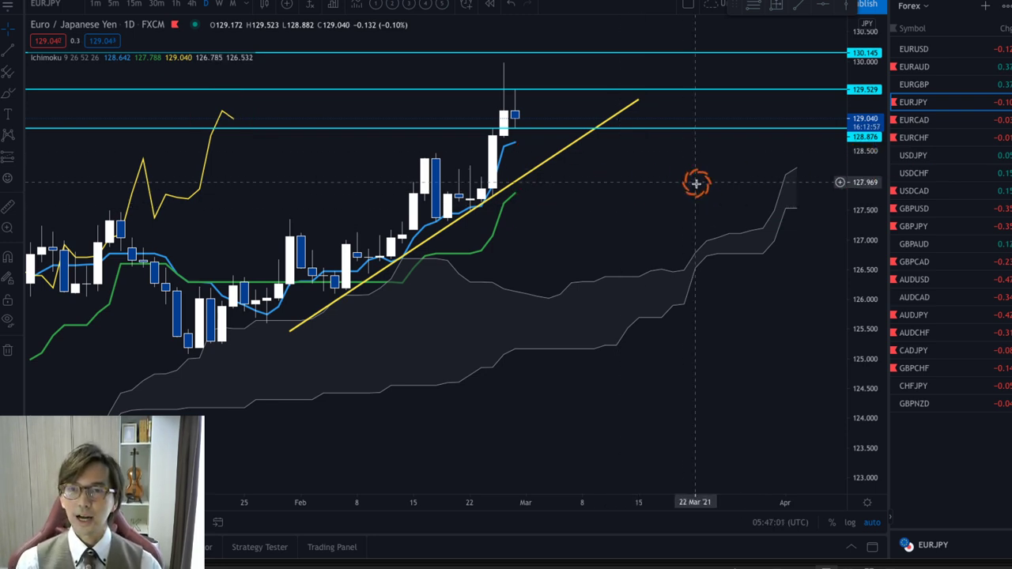
Step: Sketch a choppy pullback from the latest candle to 128.876 and mark four earlier touch points along the yellow trendline
scroll(699, 238, "left", 1)
scroll(854, 269, "left", 1)
left_click_drag(862, 272, 743, 301)
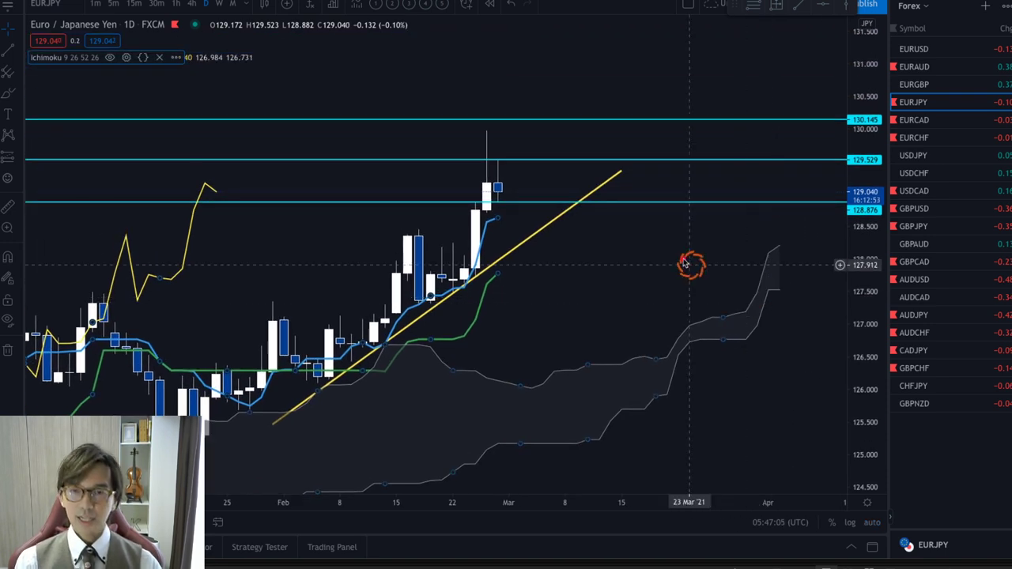
mouse_move(498, 190)
left_mouse_down()
mouse_move(510, 168)
mouse_move(538, 179)
mouse_move(562, 208)
left_mouse_up()
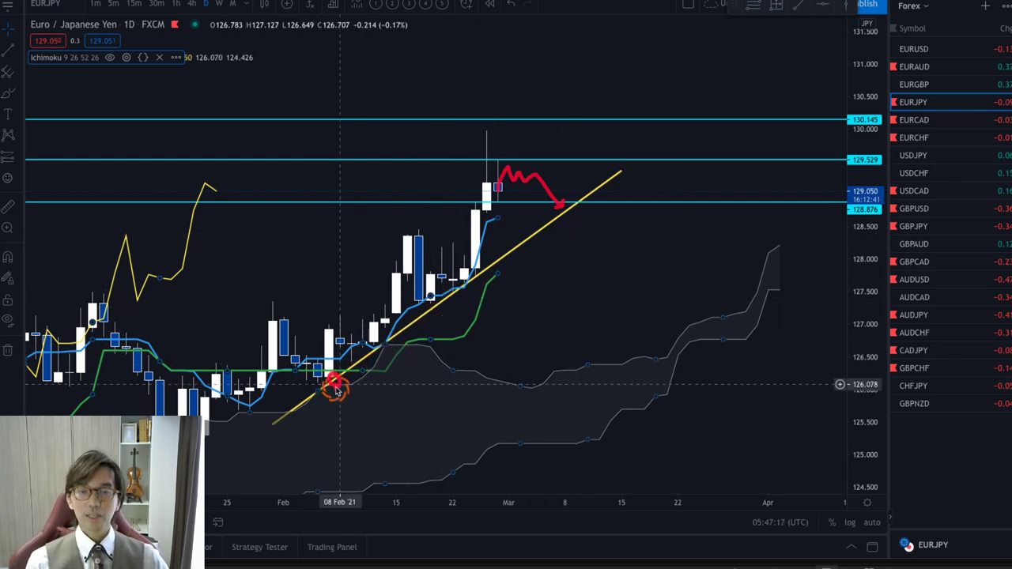
left_click_drag(378, 348, 383, 345)
left_click_drag(434, 307, 441, 302)
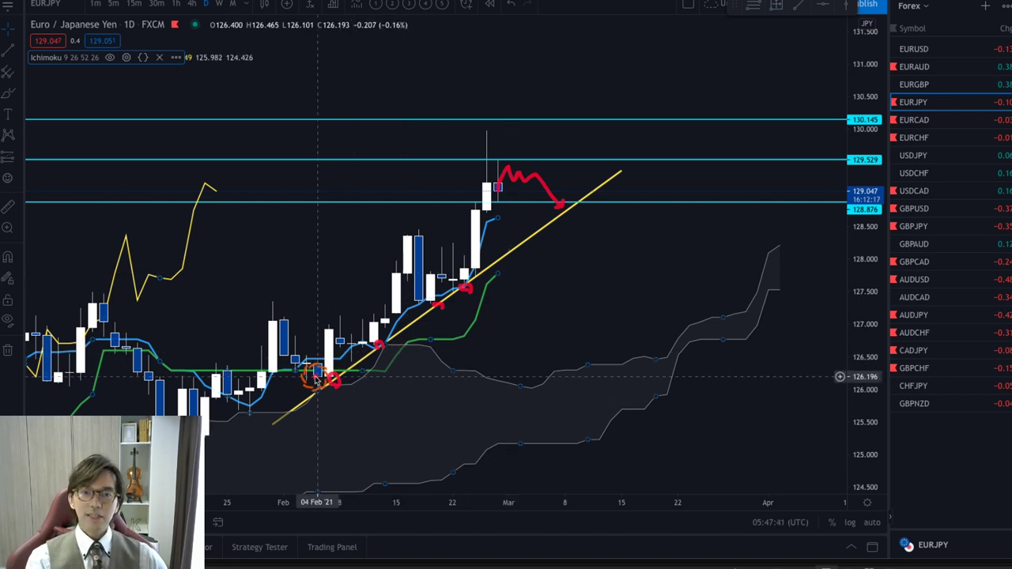
left_click(440, 305)
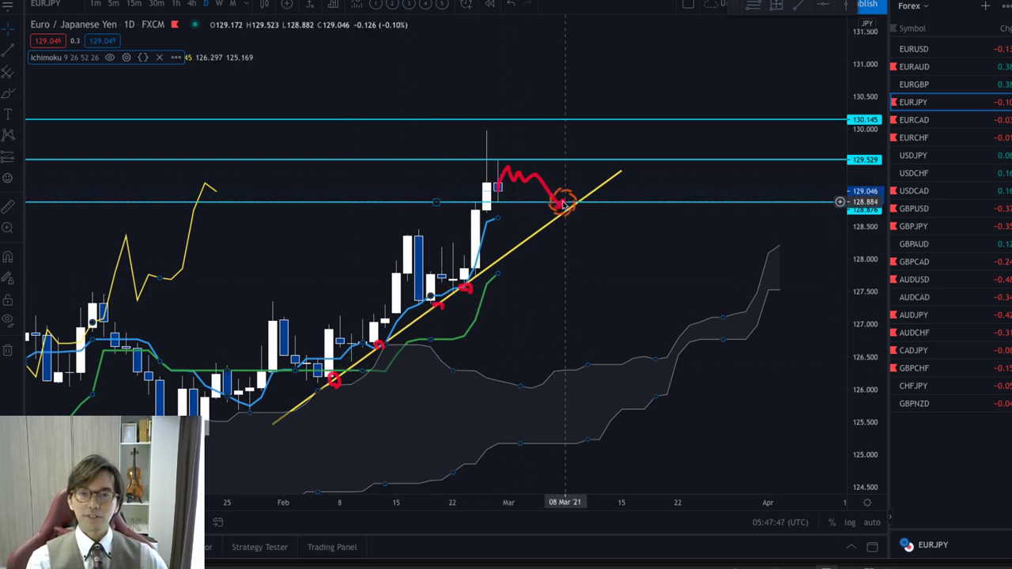
Step: Extend the pullback path with a rebound above 129.529, and cross out a downward break through the yellow trendline
mouse_move(560, 204)
left_mouse_down()
mouse_move(583, 169)
mouse_move(583, 140)
mouse_move(615, 152)
left_mouse_up()
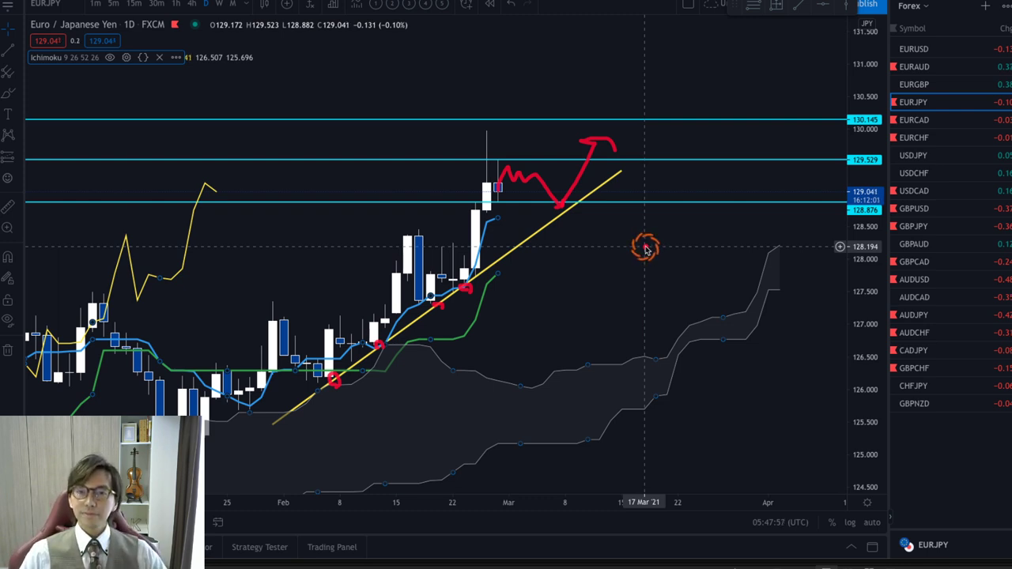
mouse_move(549, 204)
left_mouse_down()
mouse_move(557, 236)
mouse_move(594, 219)
mouse_move(606, 226)
mouse_move(594, 237)
mouse_move(601, 226)
left_mouse_up()
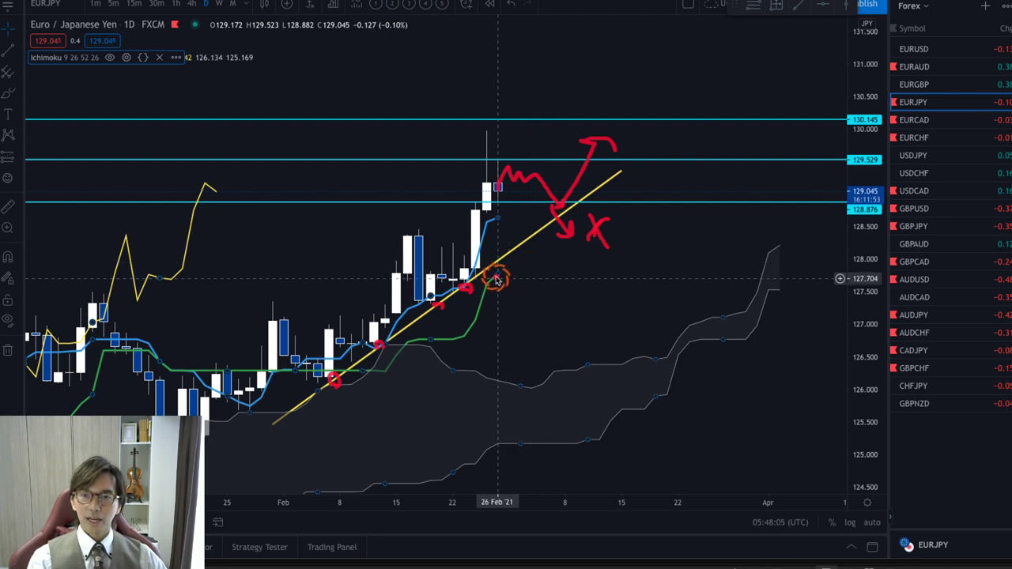
Step: Draw flat arrows extending from the Kijun's end and beside the Kumo's end, and clear all the annotations
left_click_drag(510, 271, 563, 273)
left_click_drag(786, 266, 822, 265)
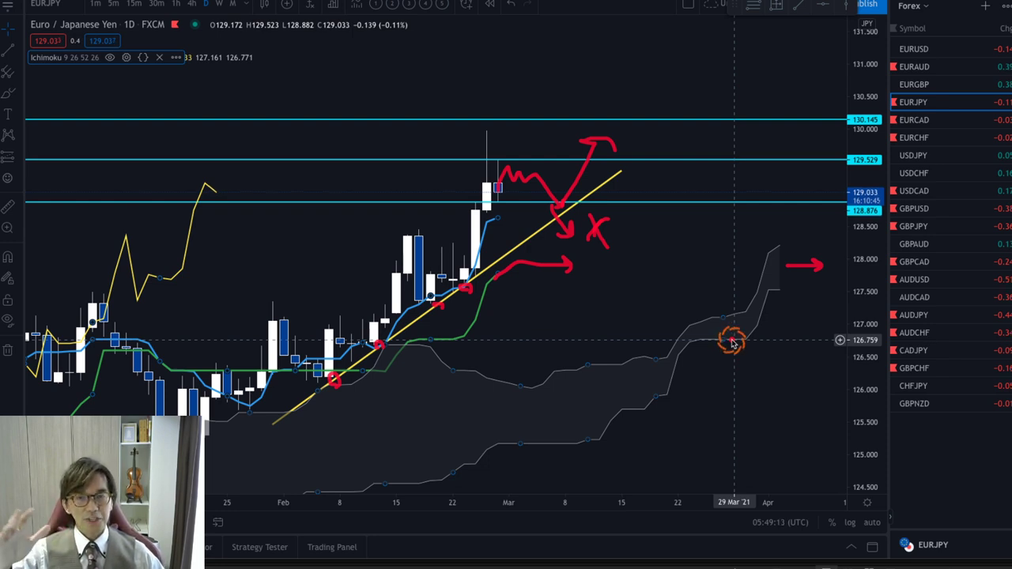
key("Escape")
Step: Outline a fish shape over the rally, with its head at the January low, an eye, and its tail around the latest candles
mouse_move(625, 330)
left_mouse_down()
mouse_move(549, 308)
mouse_move(705, 266)
mouse_move(632, 274)
left_mouse_up()
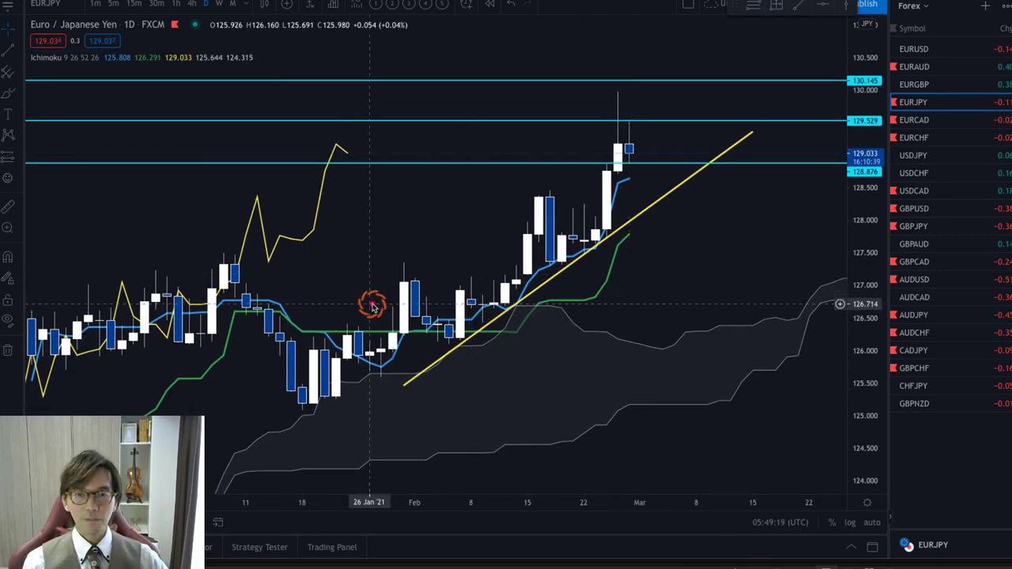
left_click(485, 325)
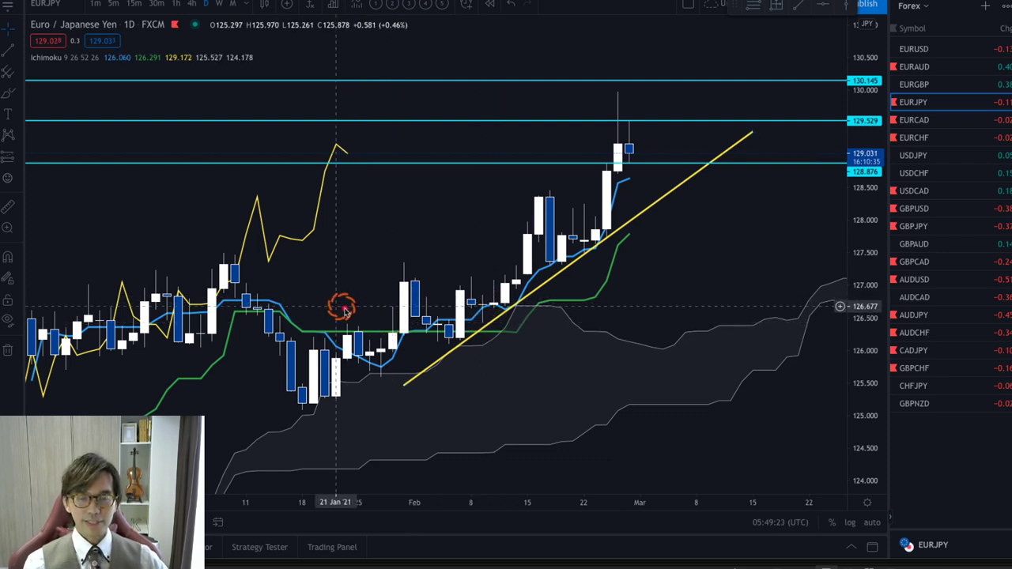
mouse_move(352, 296)
left_mouse_down()
mouse_move(433, 373)
mouse_move(289, 424)
mouse_move(278, 406)
mouse_move(341, 304)
mouse_move(436, 235)
mouse_move(466, 222)
mouse_move(603, 210)
mouse_move(685, 183)
mouse_move(657, 124)
mouse_move(599, 95)
mouse_move(585, 181)
mouse_move(490, 348)
mouse_move(423, 384)
left_mouse_up()
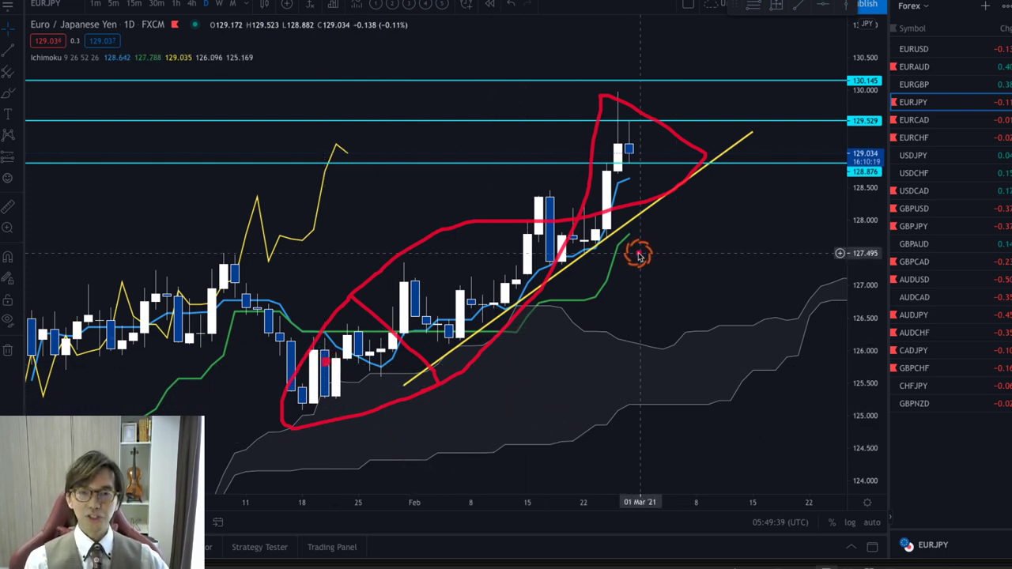
left_click(462, 344)
left_click(292, 413)
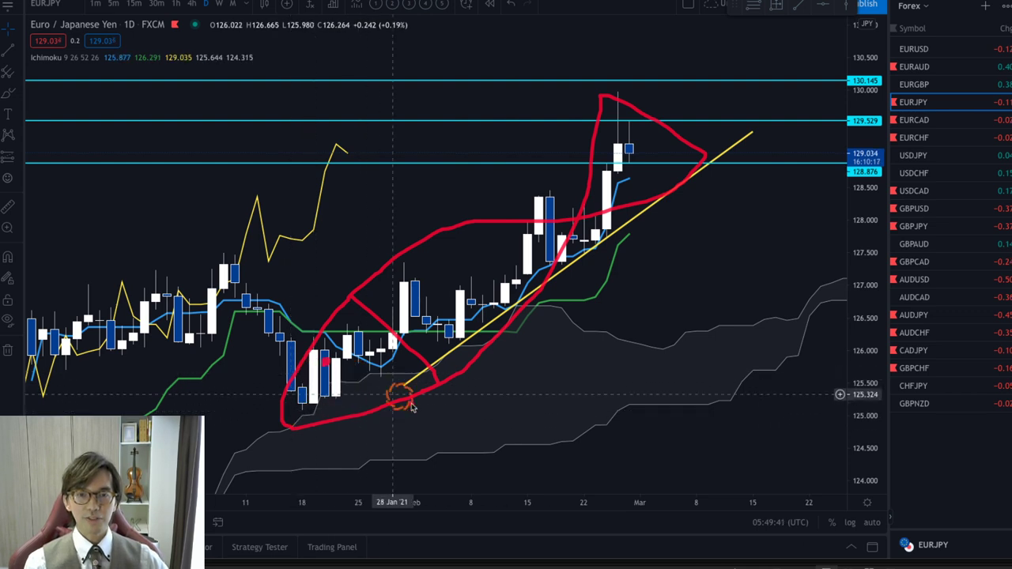
Step: Point arrows at the fish's head and tail, circle the head and undo that circle, and clear the annotations
mouse_move(461, 468)
left_mouse_down()
mouse_move(397, 407)
mouse_move(419, 409)
mouse_move(390, 419)
left_mouse_up()
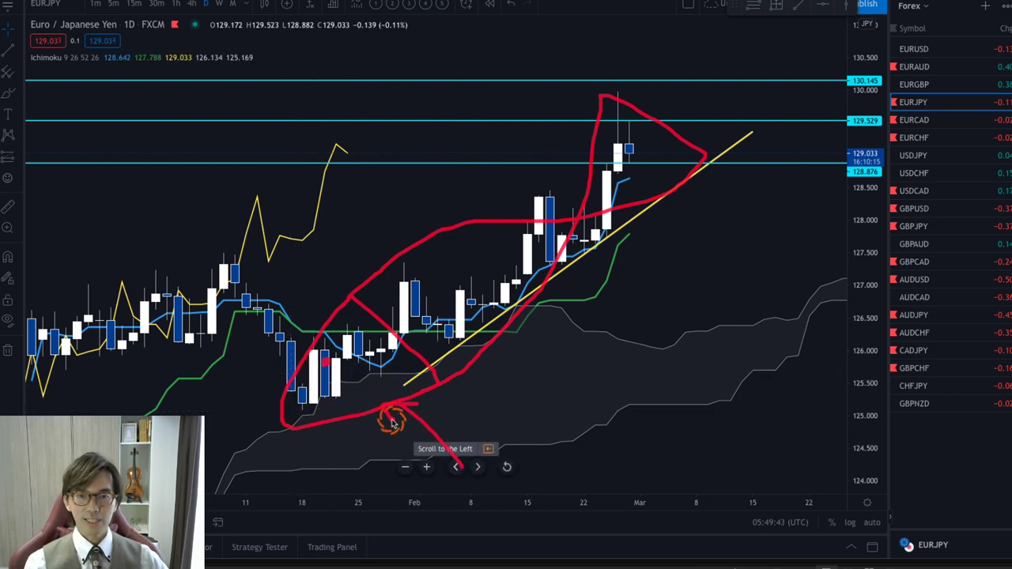
left_click_drag(740, 214, 700, 180)
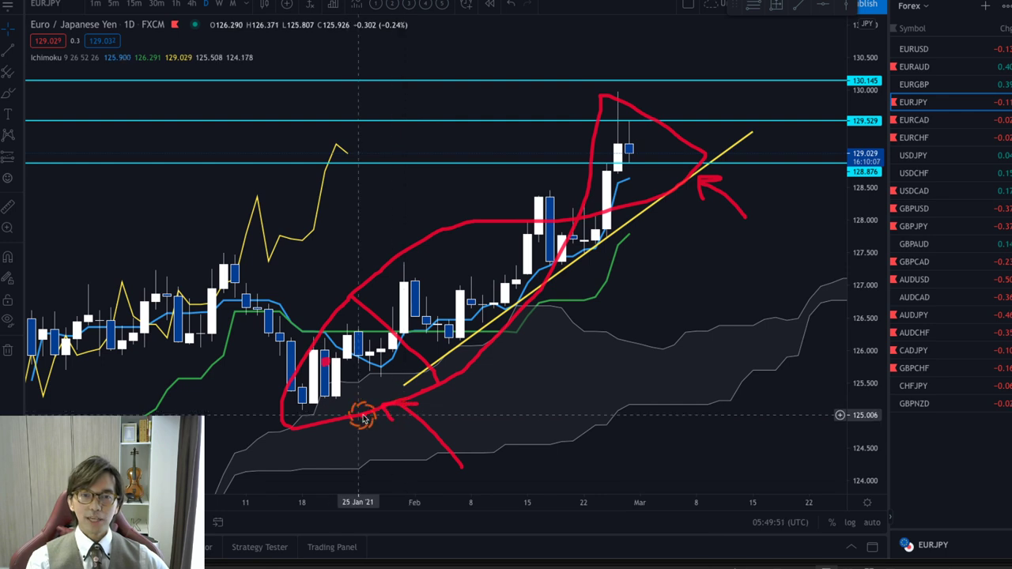
mouse_move(346, 414)
left_mouse_down()
mouse_move(282, 343)
mouse_move(387, 336)
mouse_move(389, 401)
mouse_move(369, 413)
left_mouse_up()
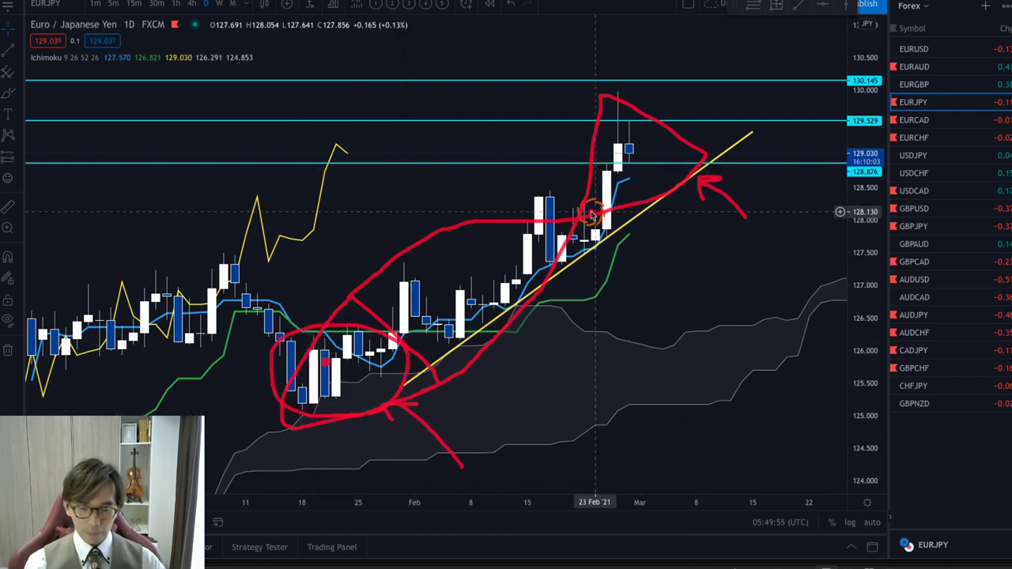
key("ctrl+z")
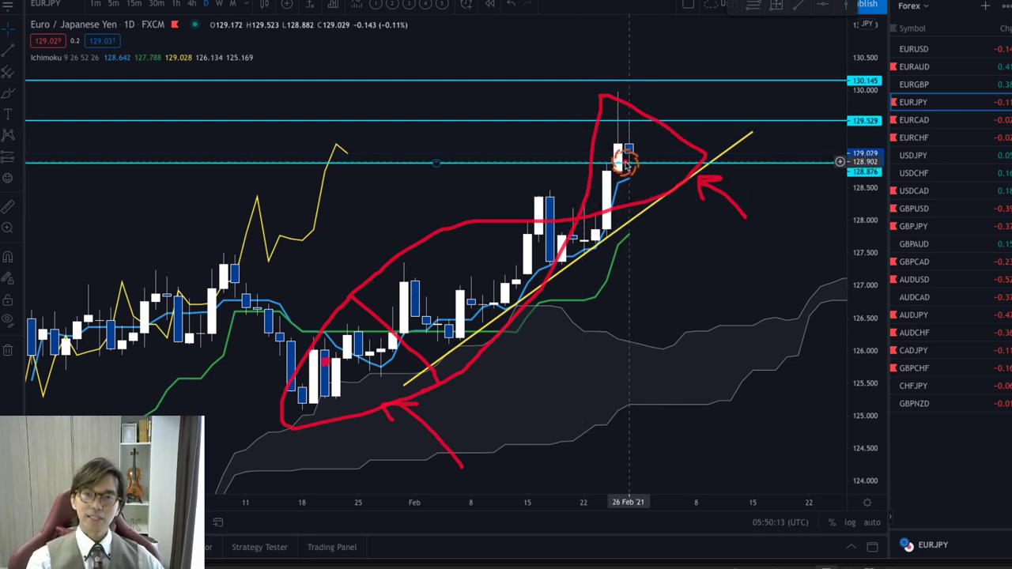
mouse_move(621, 154)
left_mouse_down()
mouse_move(696, 198)
mouse_move(680, 212)
left_mouse_up()
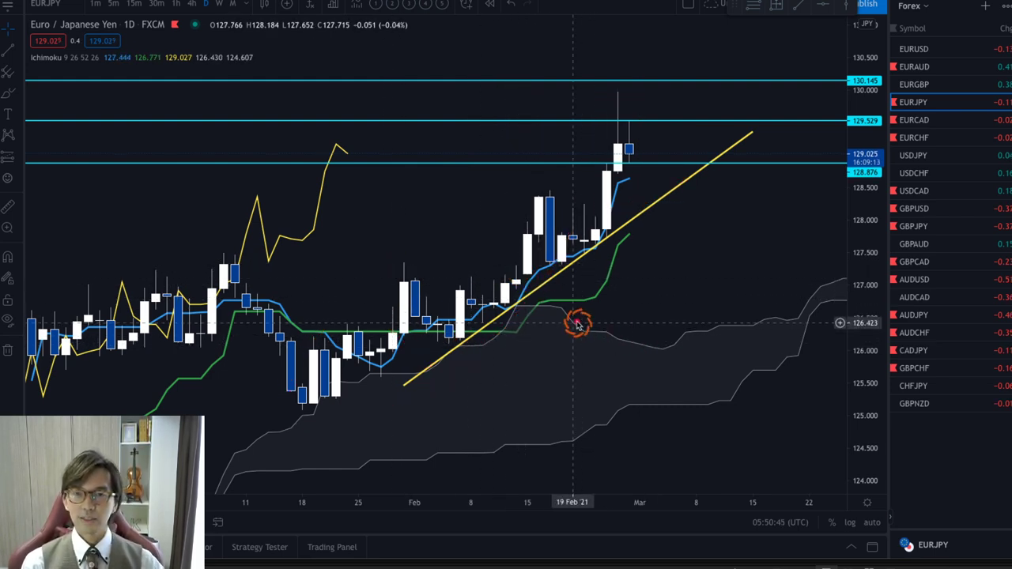
Step: Point an arrow at the trendline near 12 February, add rising arrows beside the current and future Kumo, and circle the mid-February breakout candles
left_click_drag(624, 389, 518, 303)
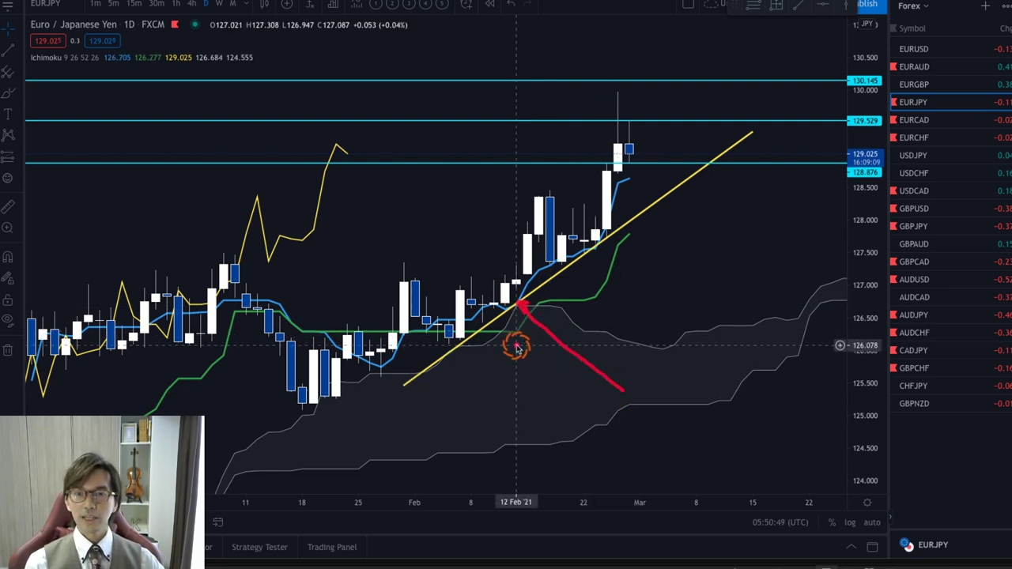
left_click_drag(516, 350, 544, 316)
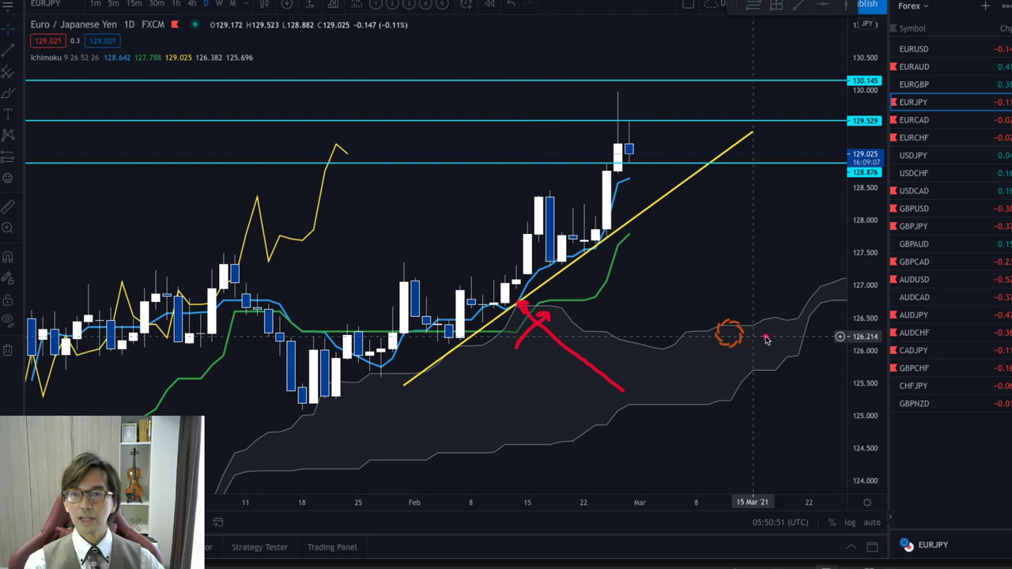
mouse_move(776, 352)
left_mouse_down()
mouse_move(780, 332)
mouse_move(797, 326)
left_mouse_up()
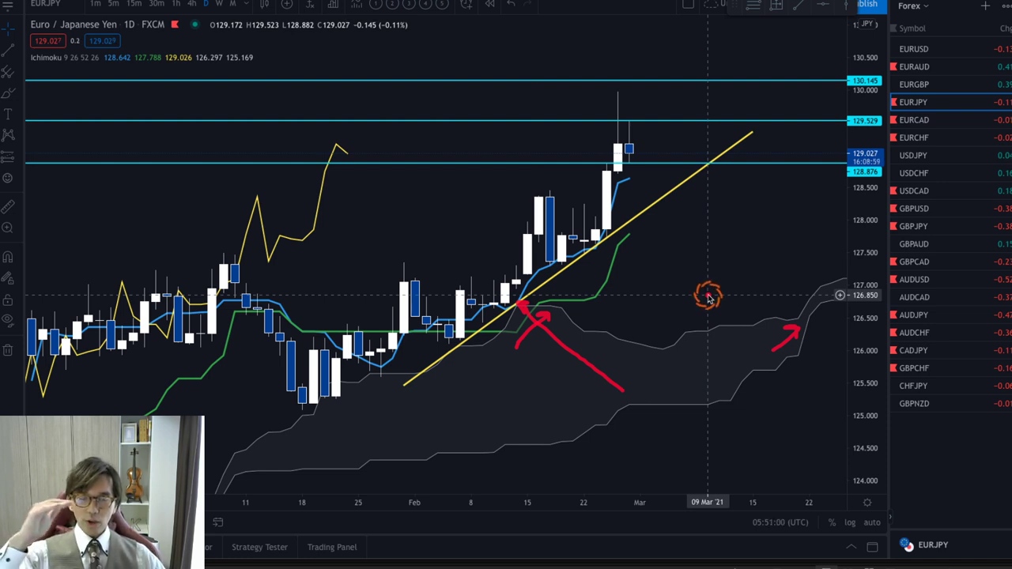
mouse_move(518, 299)
left_mouse_down()
mouse_move(494, 271)
mouse_move(528, 308)
left_mouse_up()
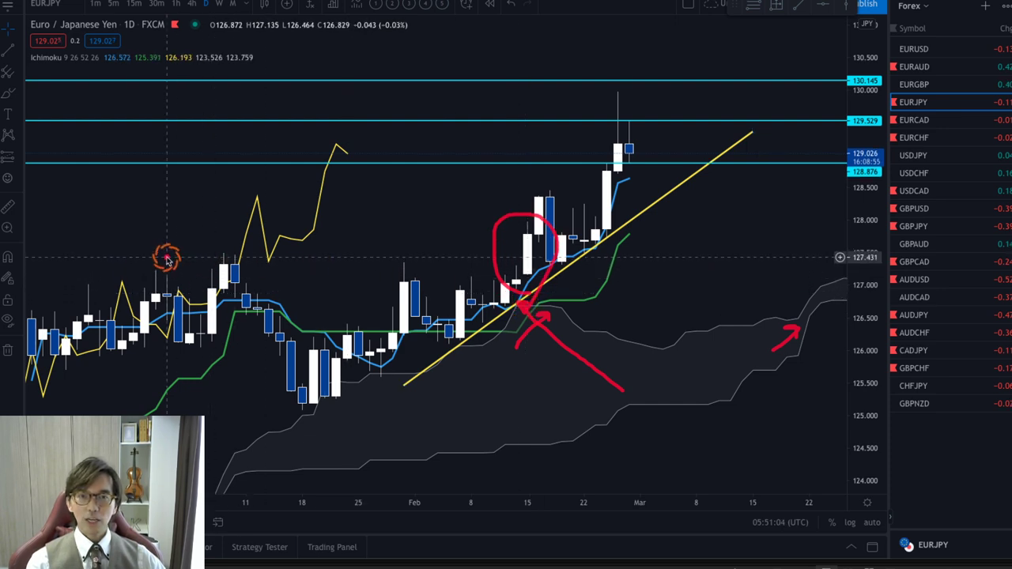
Step: Trace the January decline and recovery waves, draw two flat arrows beneath the mid-January-to-February price action, and clear the annotations
mouse_move(225, 271)
left_mouse_down()
mouse_move(289, 370)
mouse_move(405, 312)
mouse_move(434, 342)
mouse_move(483, 305)
left_mouse_up()
left_click_drag(312, 340, 477, 339)
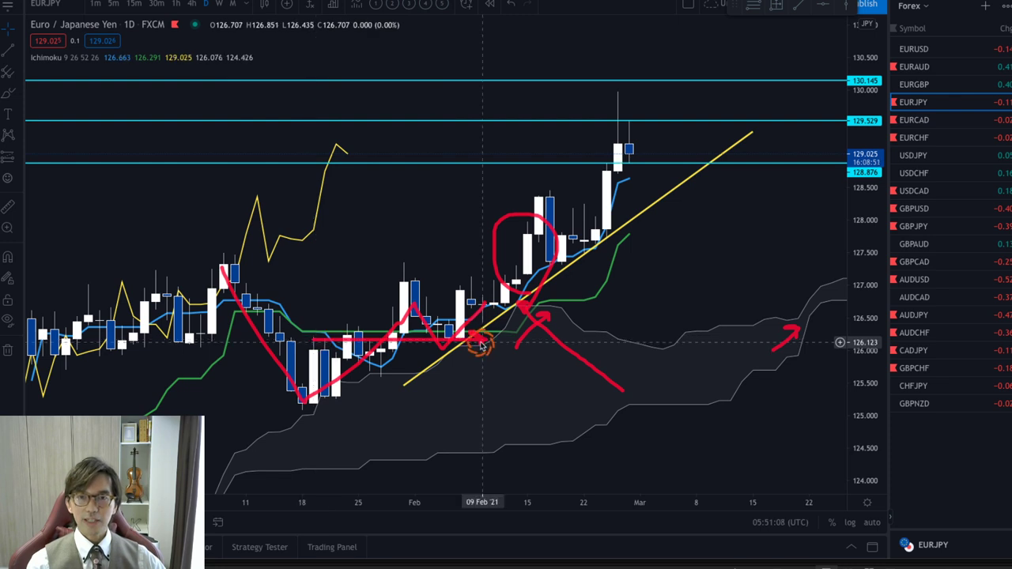
mouse_move(357, 399)
left_mouse_down()
mouse_move(651, 393)
mouse_move(635, 400)
left_mouse_up()
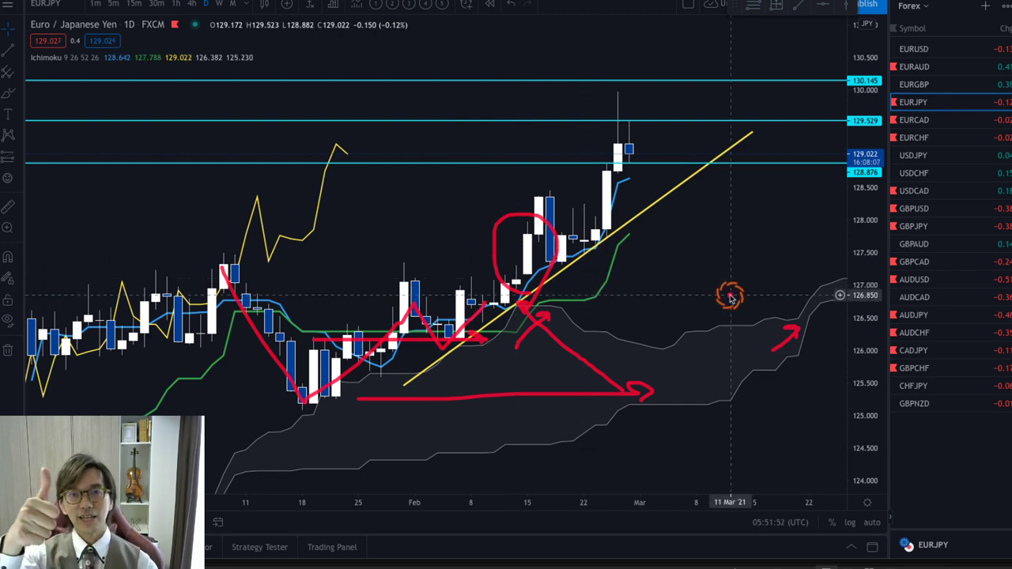
key("Escape")
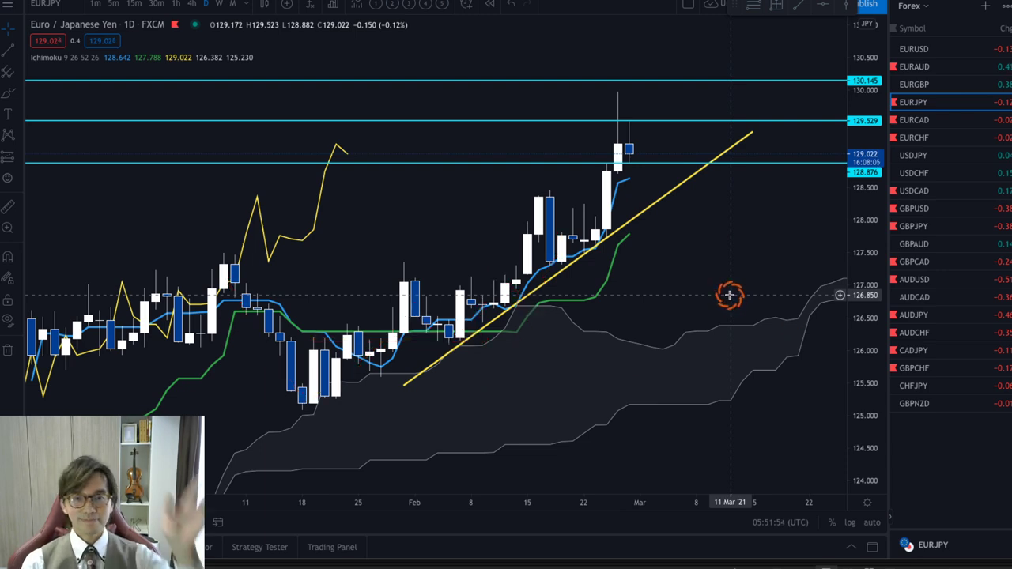